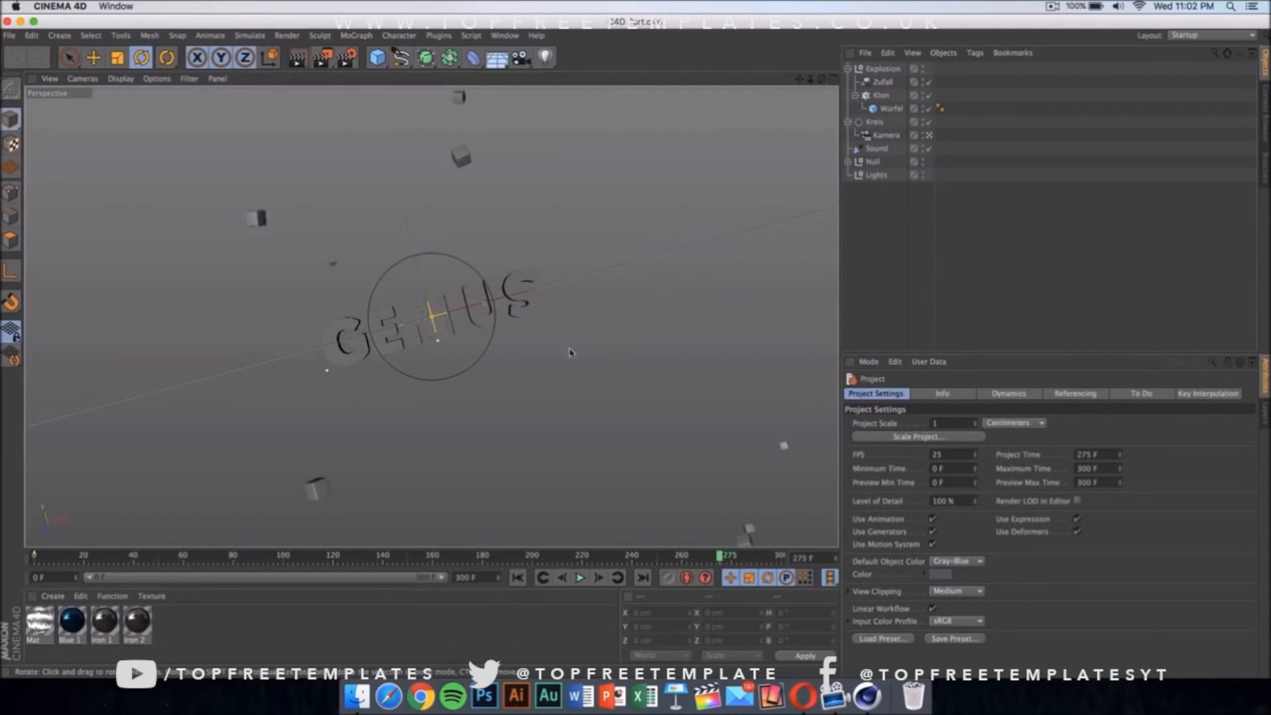
# Change the text of the 70 cm deep GENIUS MoText object to TECH
pyautogui.click(527, 311)
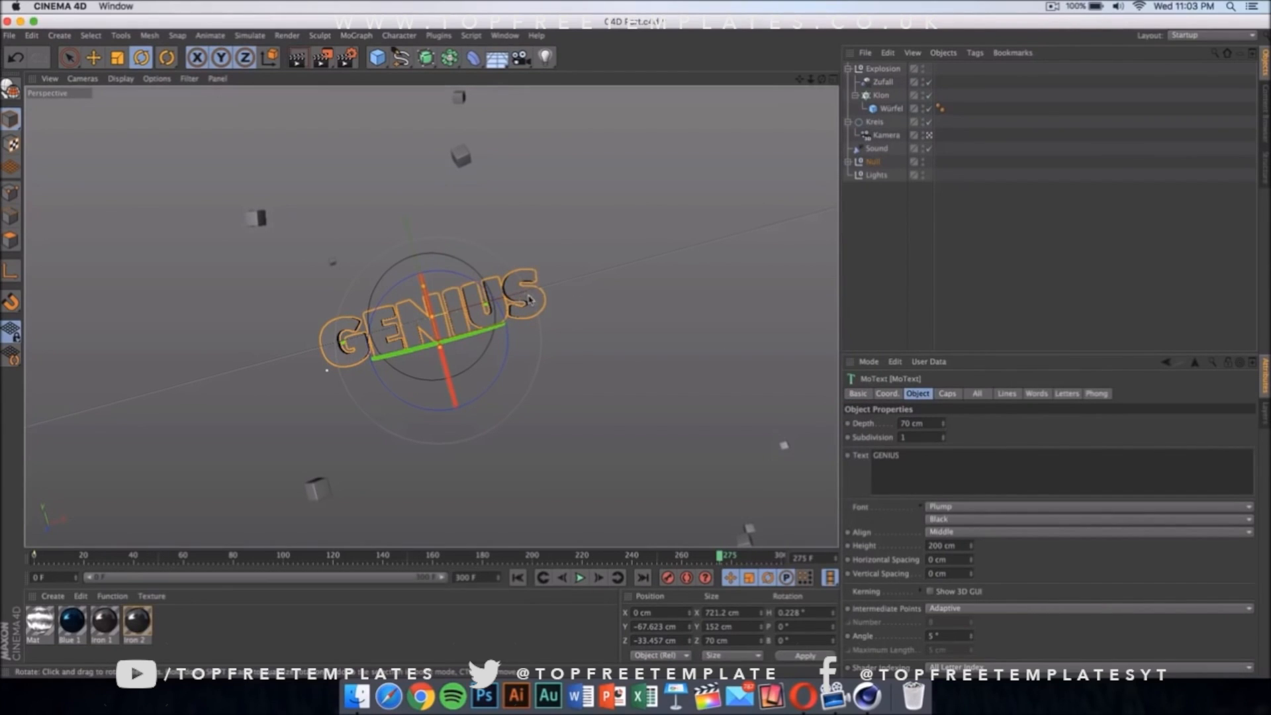
pyautogui.click(947, 464)
pyautogui.press('super+a')
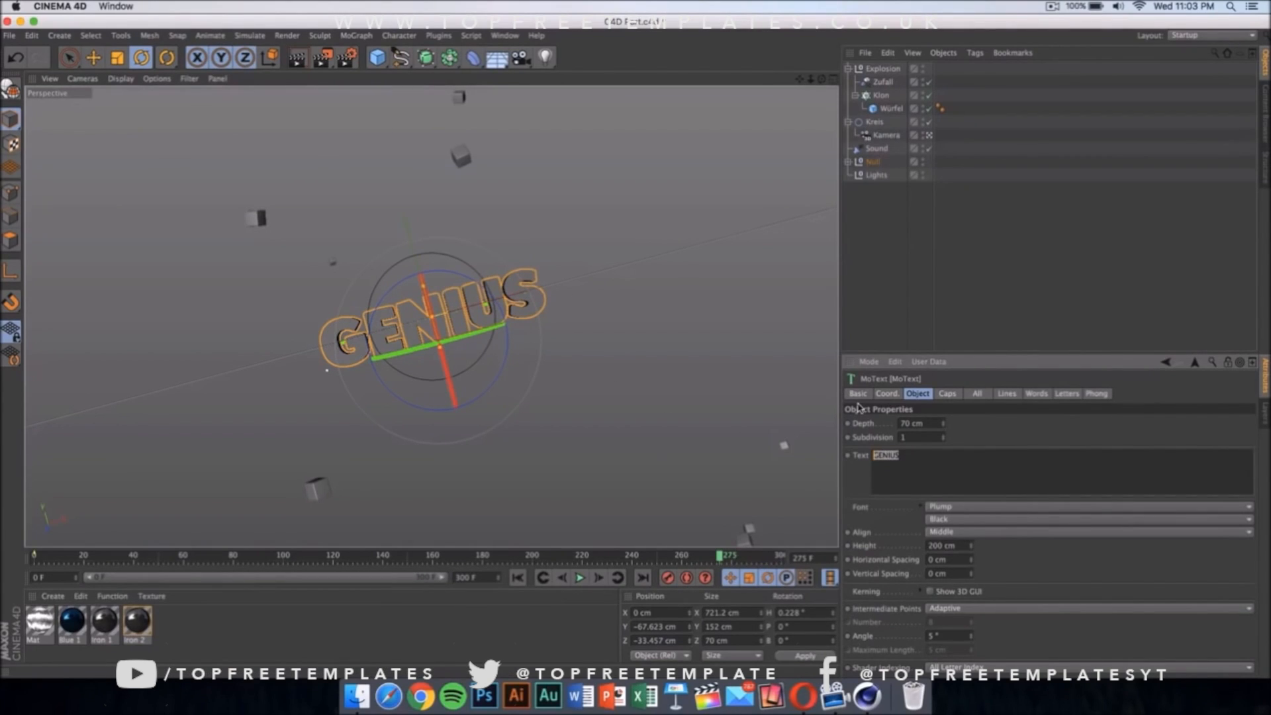
pyautogui.write('TECH')
pyautogui.click(731, 342)
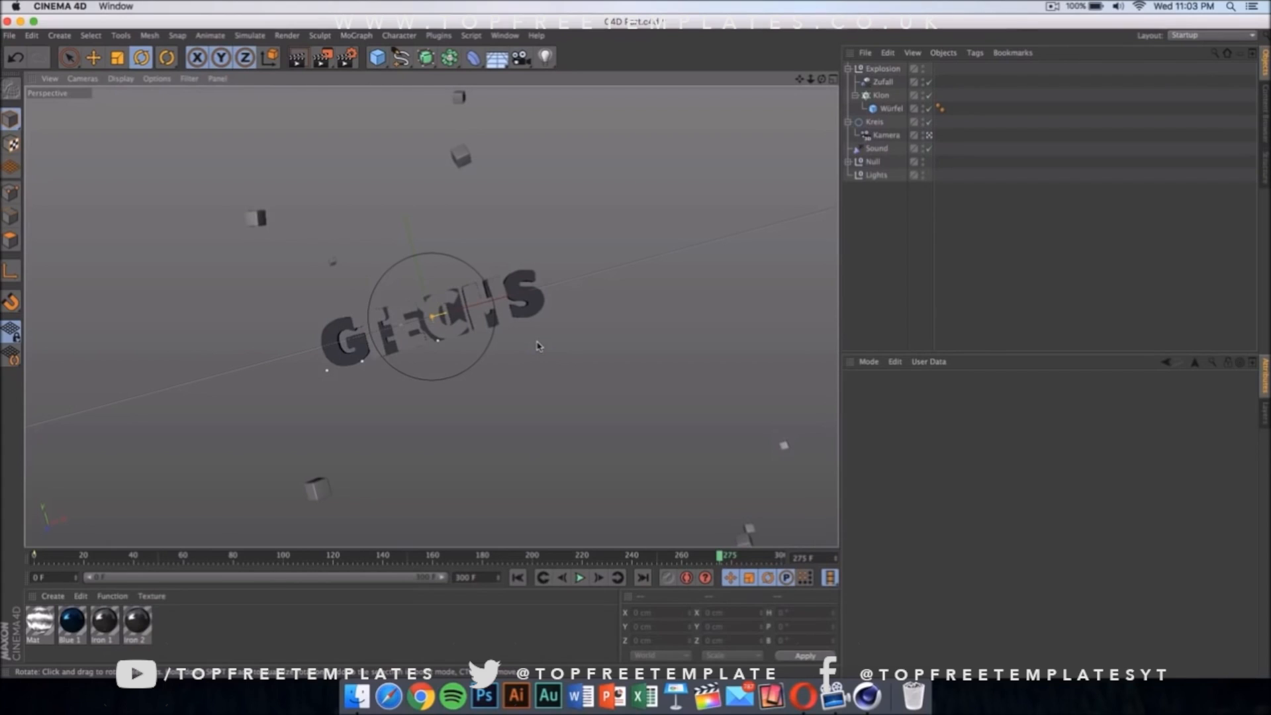
# Change the remaining 55 cm deep GENIUS MoText object's text to TECH
pyautogui.click(540, 311)
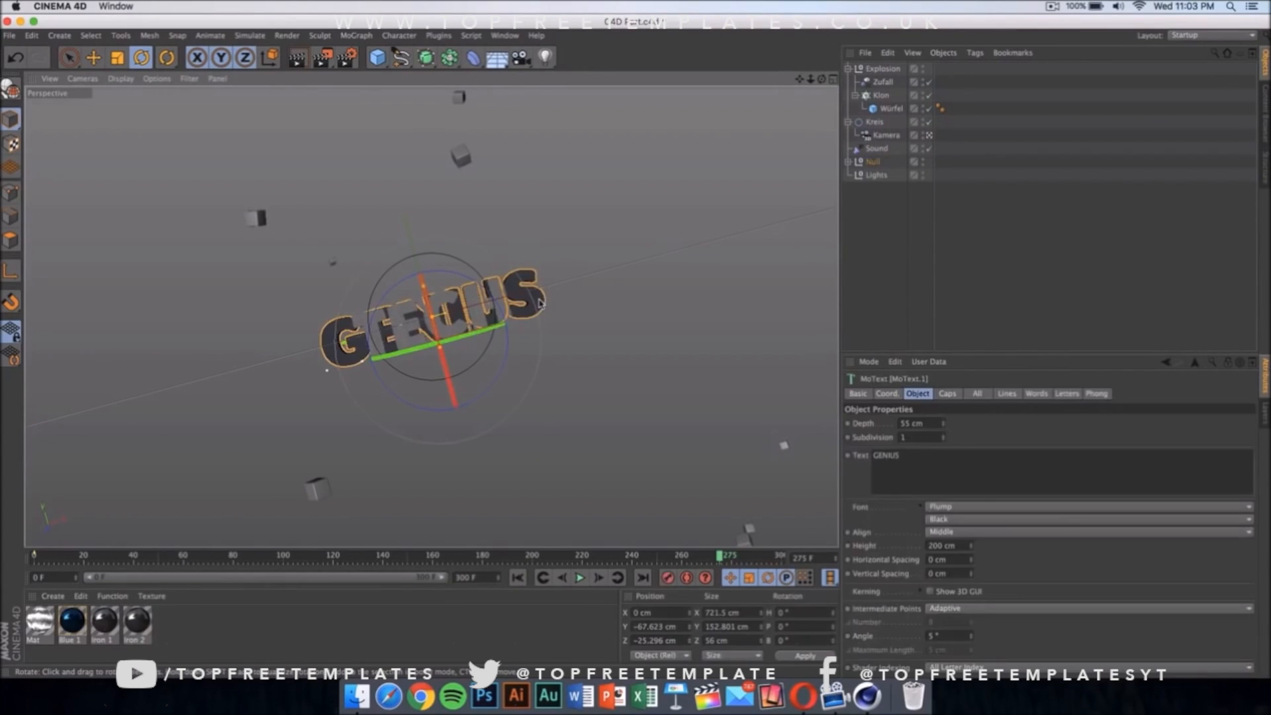
pyautogui.click(938, 452)
pyautogui.hotkey('ctrl', 'a')
pyautogui.press('BackSpace')
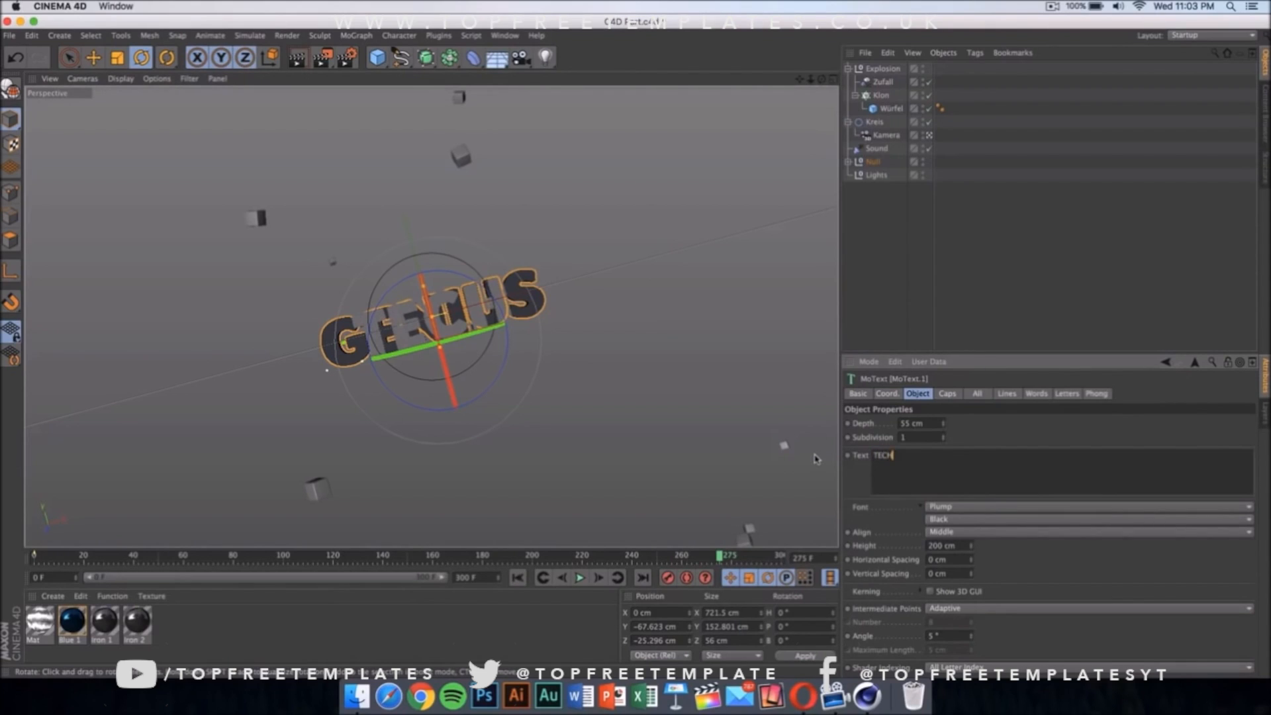
pyautogui.write('TECH')
pyautogui.click(729, 320)
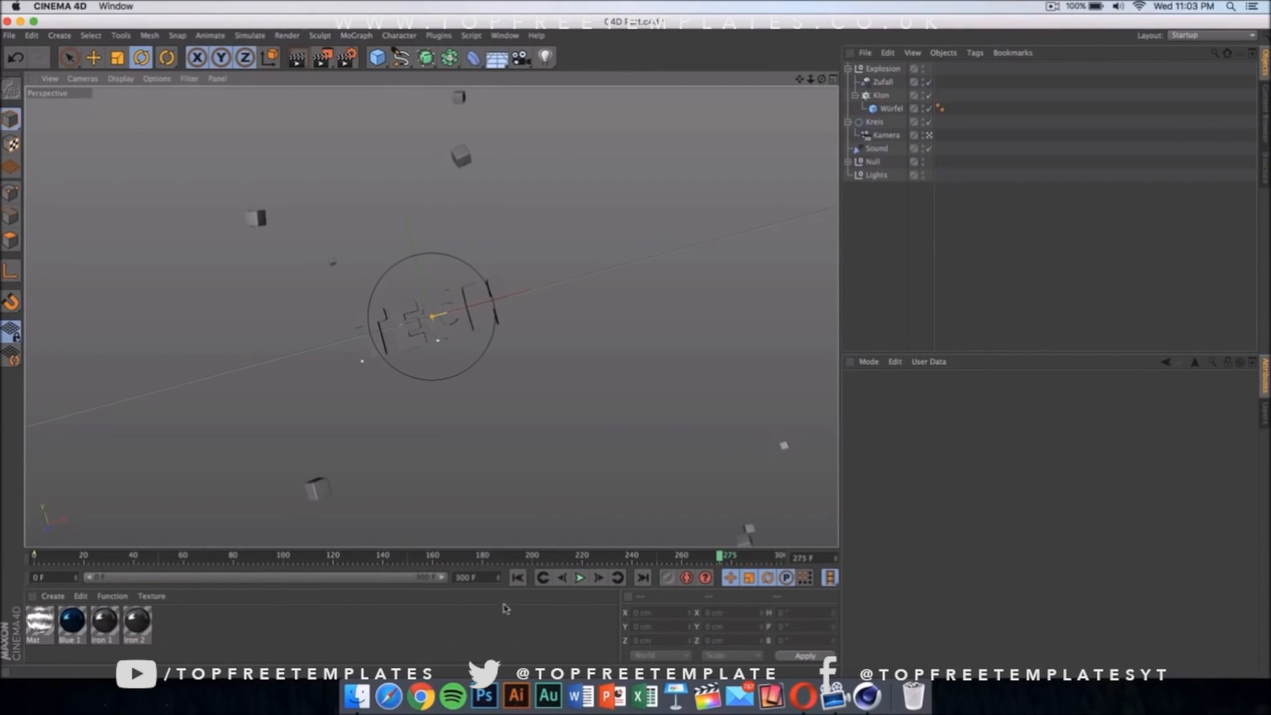
# Play the animation, stop it at frame 216, and render that frame in the viewport, continuing past the missing textures
pyautogui.click(580, 578)
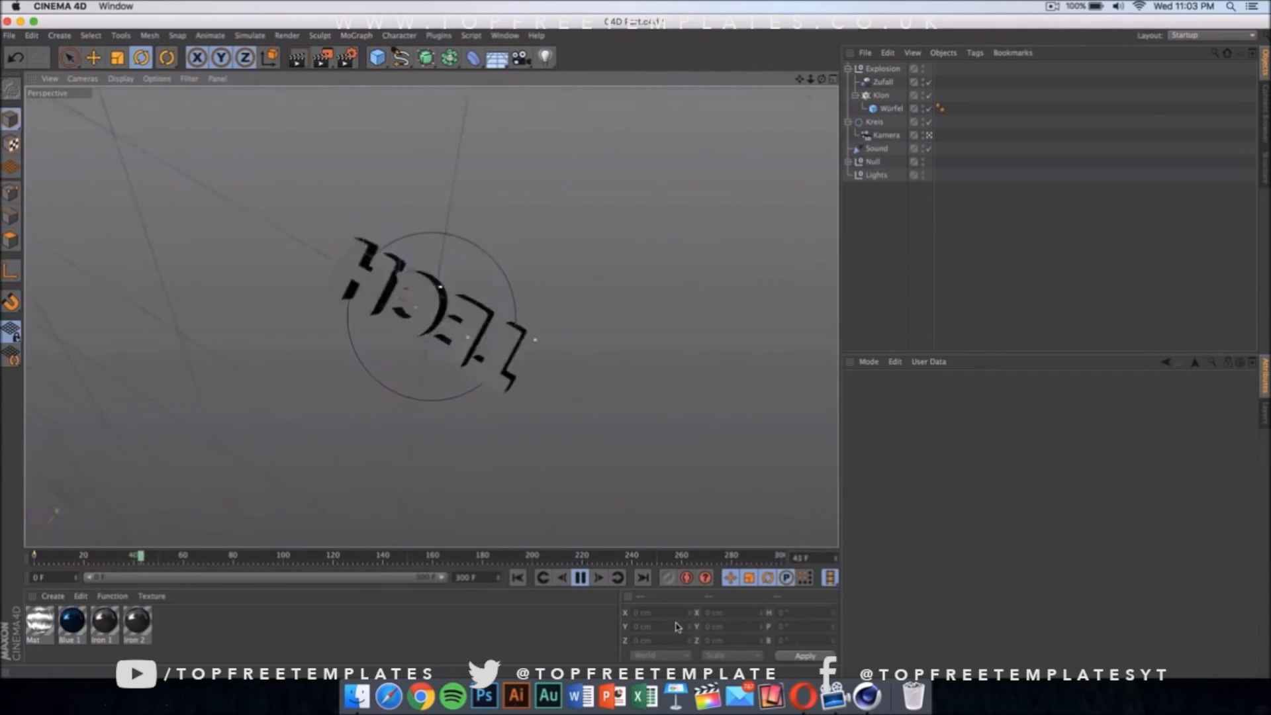
pyautogui.click(582, 581)
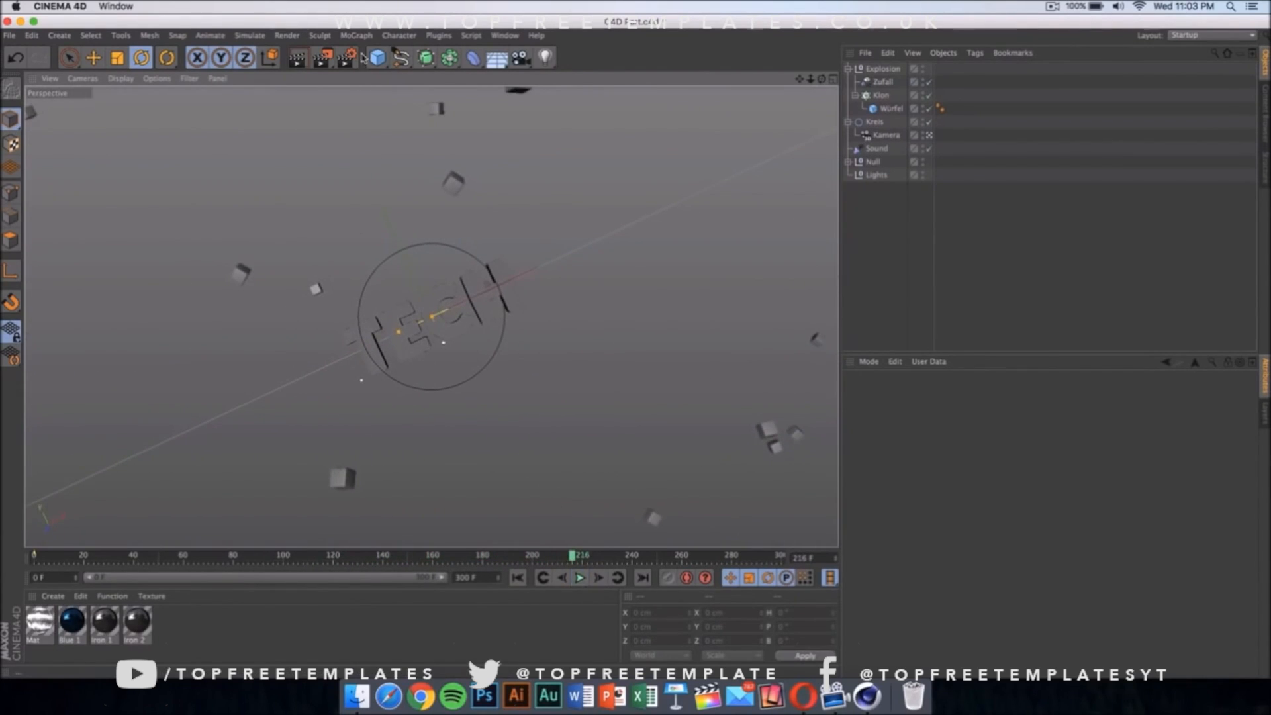
pyautogui.click(288, 35)
pyautogui.click(327, 56)
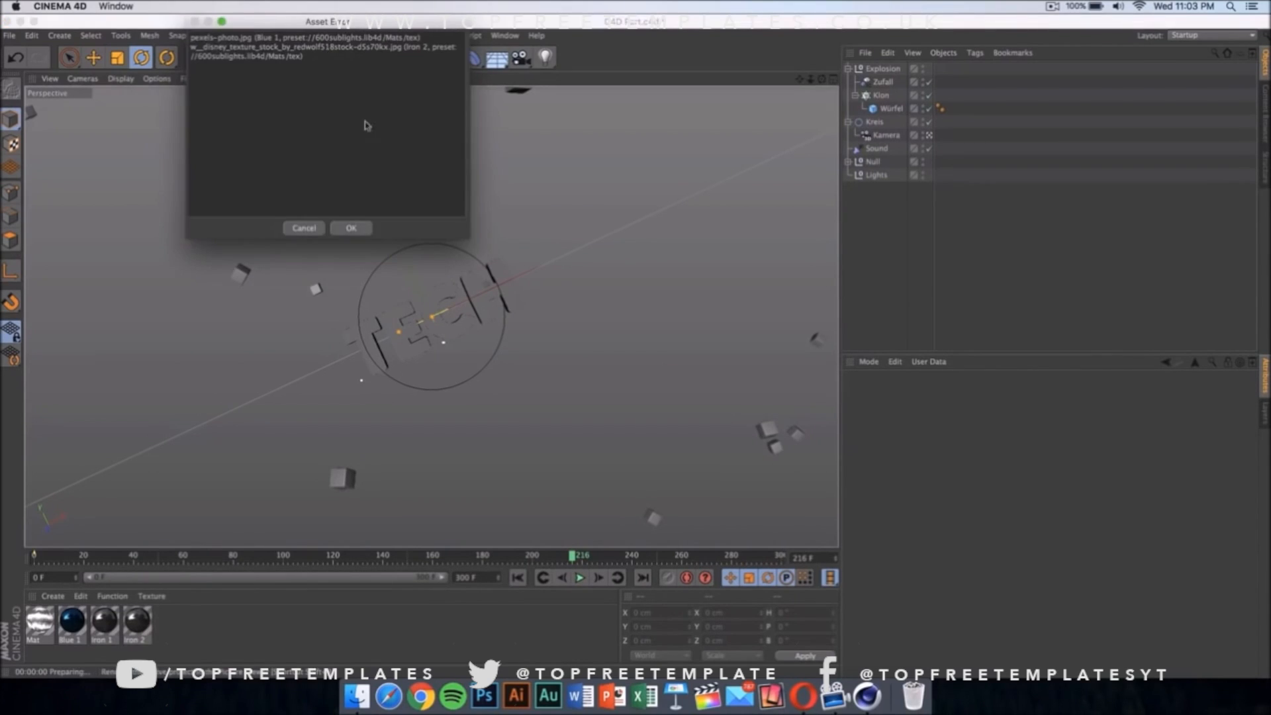
pyautogui.click(350, 228)
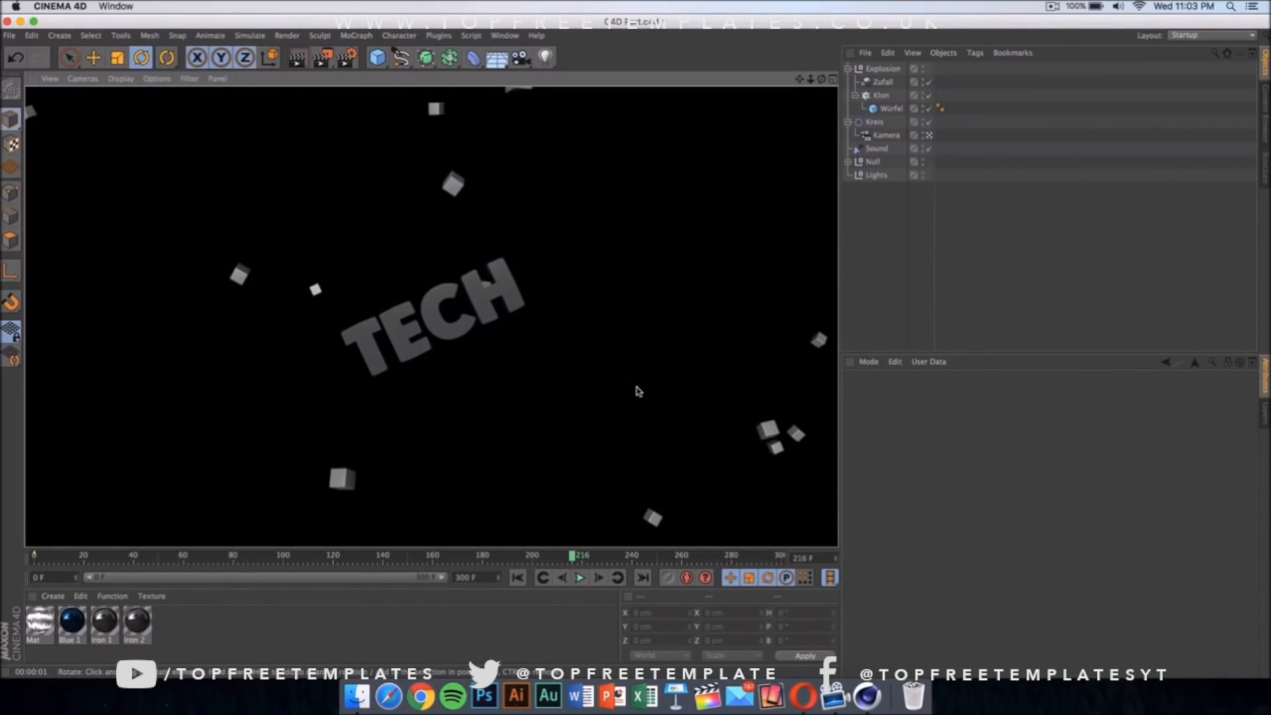
pyautogui.click(616, 319)
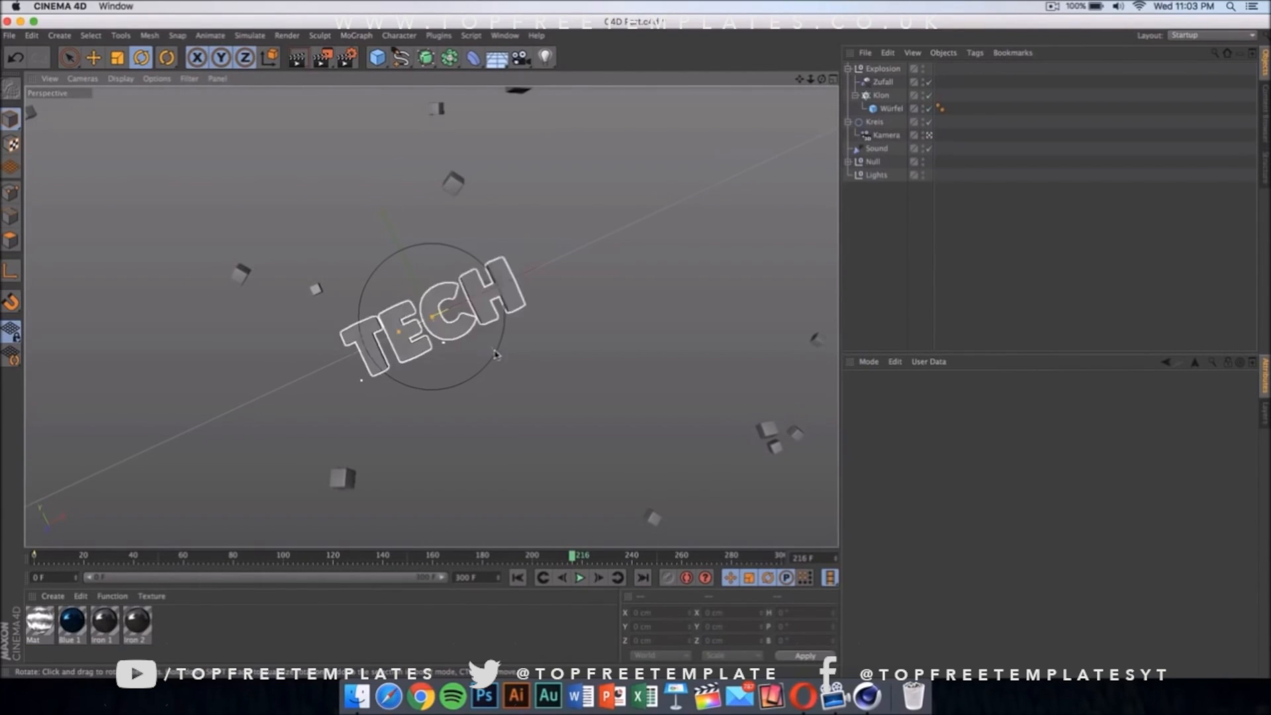
# Browse the fonts available for the 70 cm deep TECH text and leave the list without choosing one
pyautogui.click(516, 297)
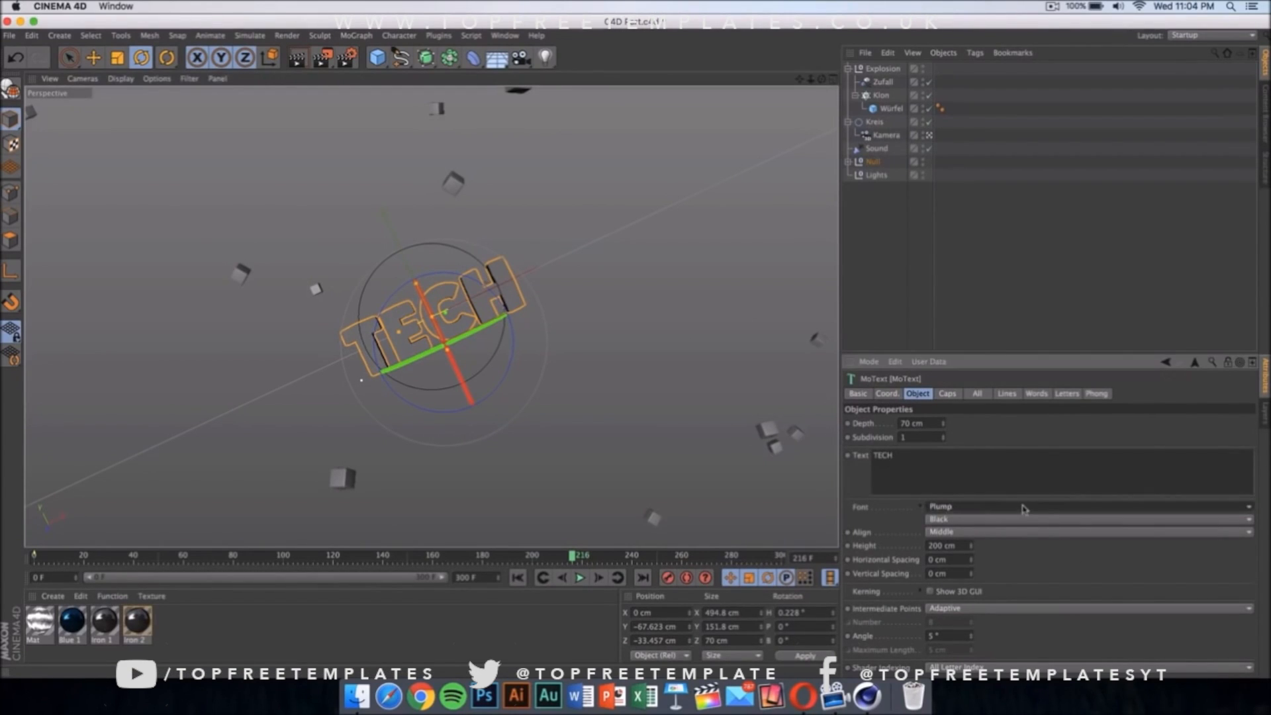
pyautogui.click(980, 507)
pyautogui.scroll(-15, 1035, 437)
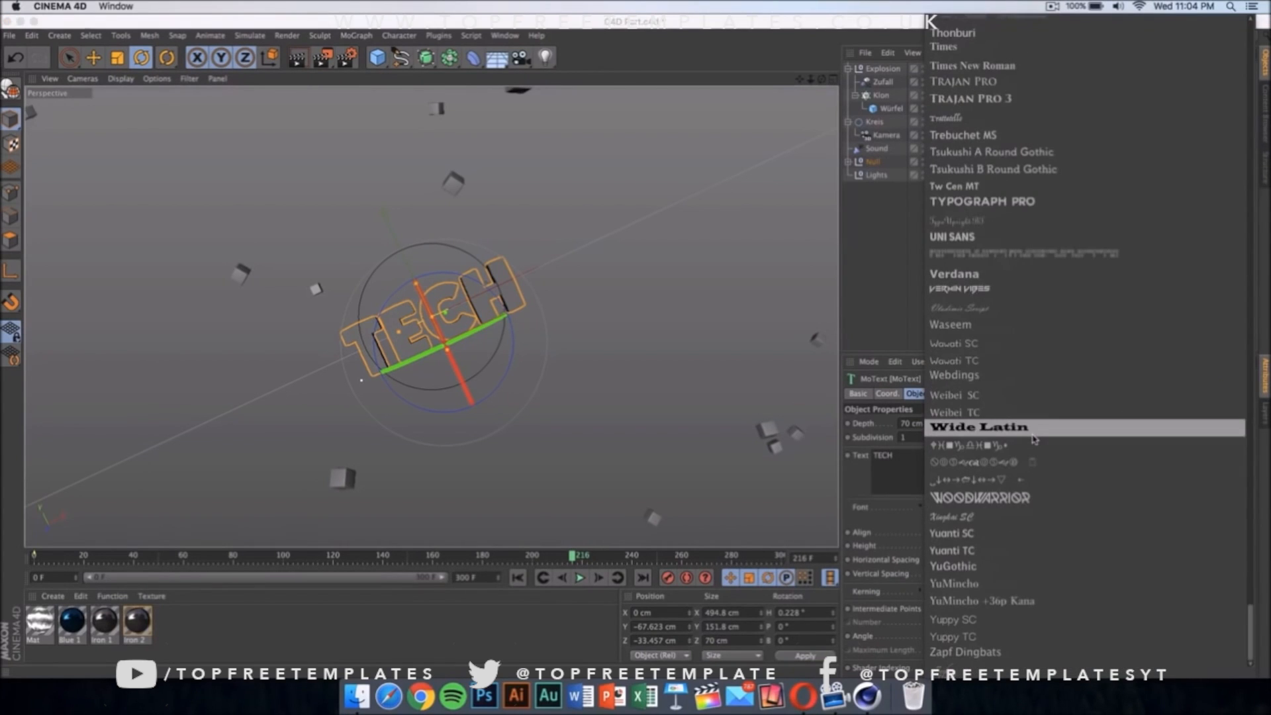
pyautogui.scroll(20, 1035, 269)
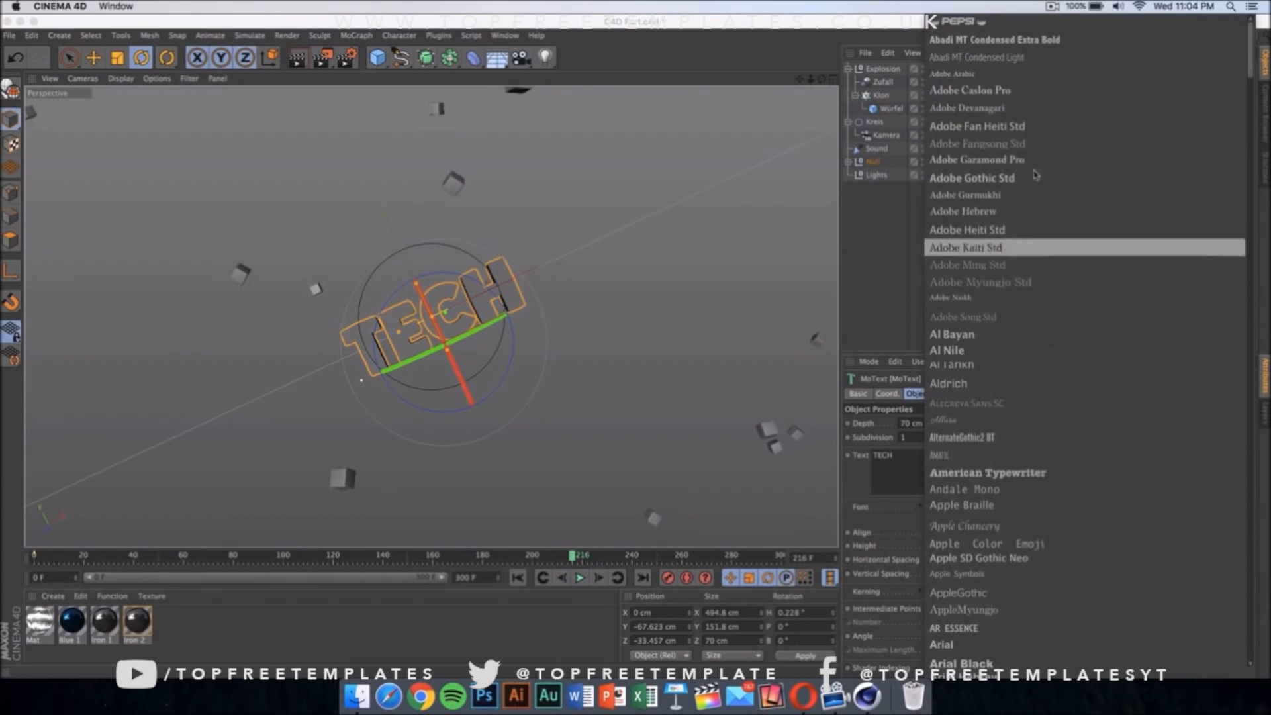
pyautogui.scroll(-20, 1011, 104)
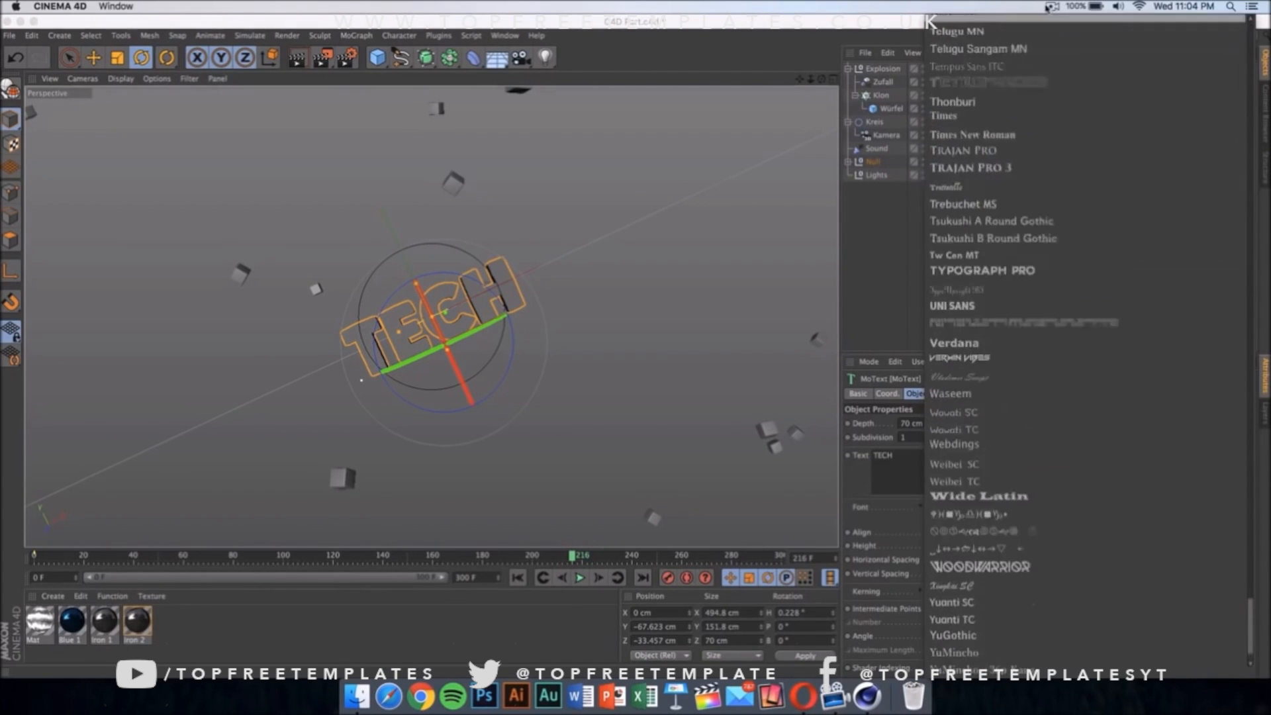
pyautogui.click(708, 391)
pyautogui.click(708, 390)
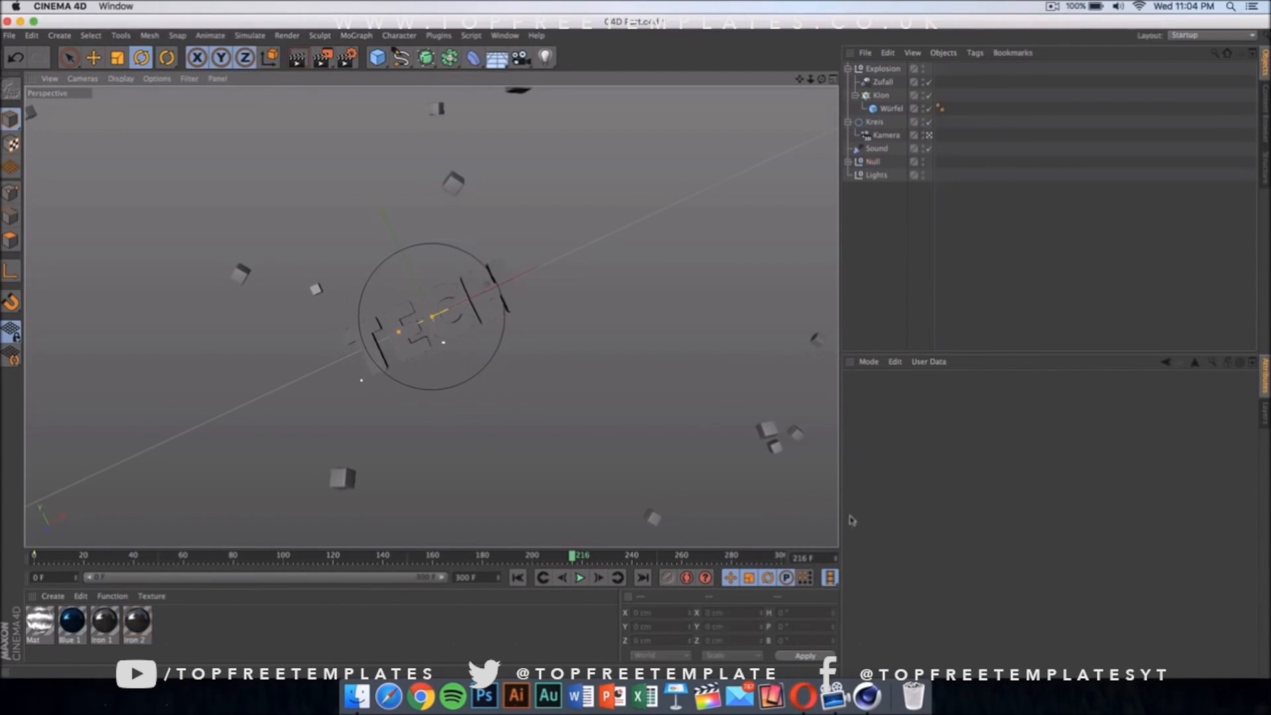
# Examine the Blue 1 material's color settings in the Material Editor and close the editor
pyautogui.click(79, 621)
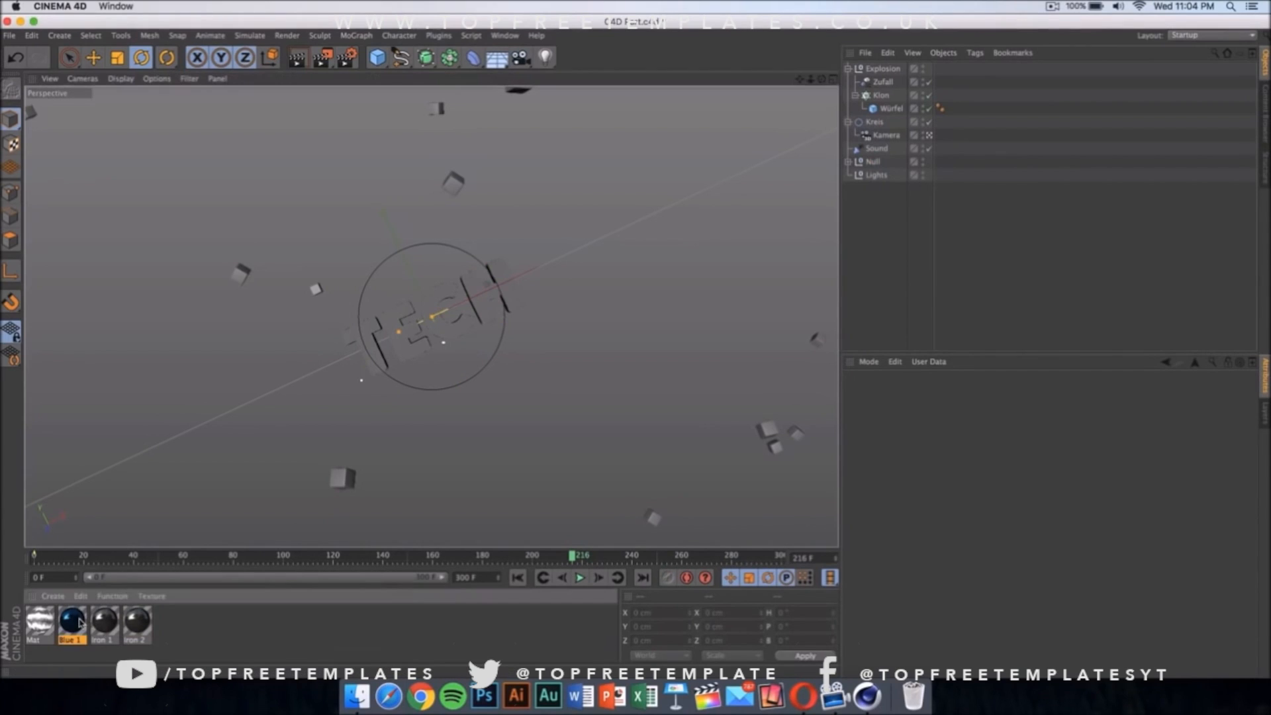
pyautogui.doubleClick(79, 622)
pyautogui.moveTo(352, 104); pyautogui.dragTo(755, 55)
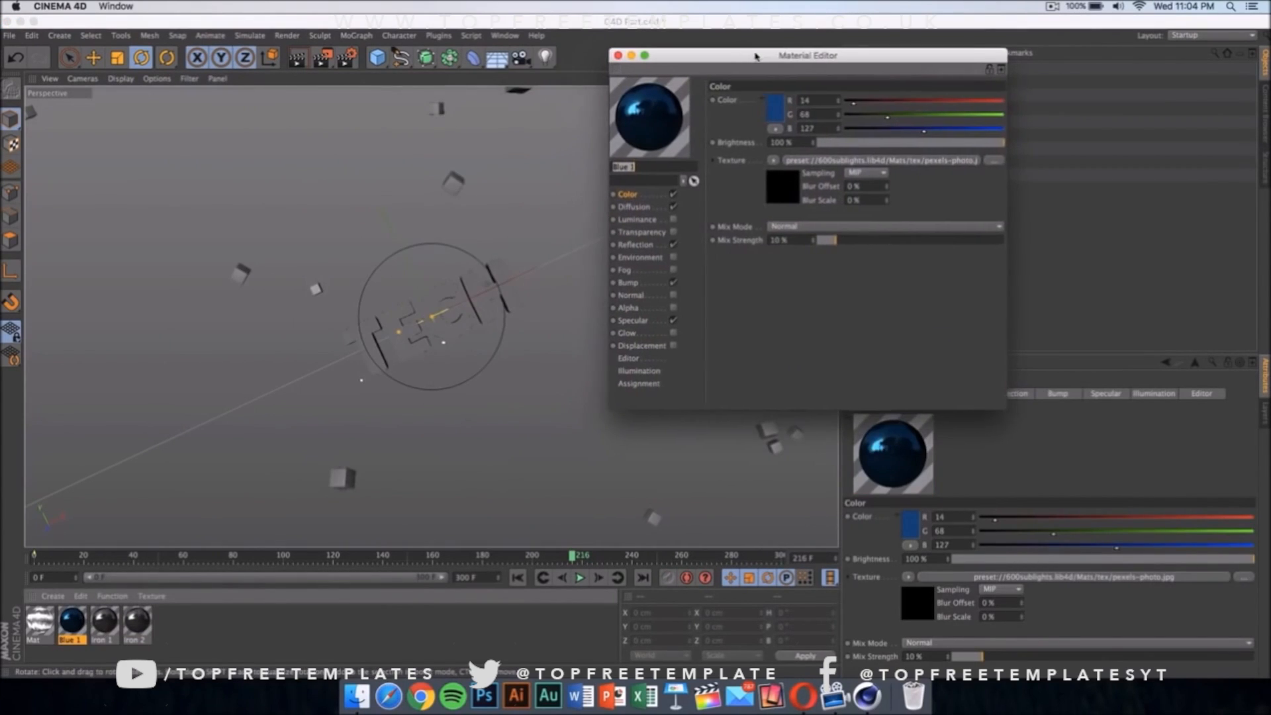
pyautogui.click(619, 56)
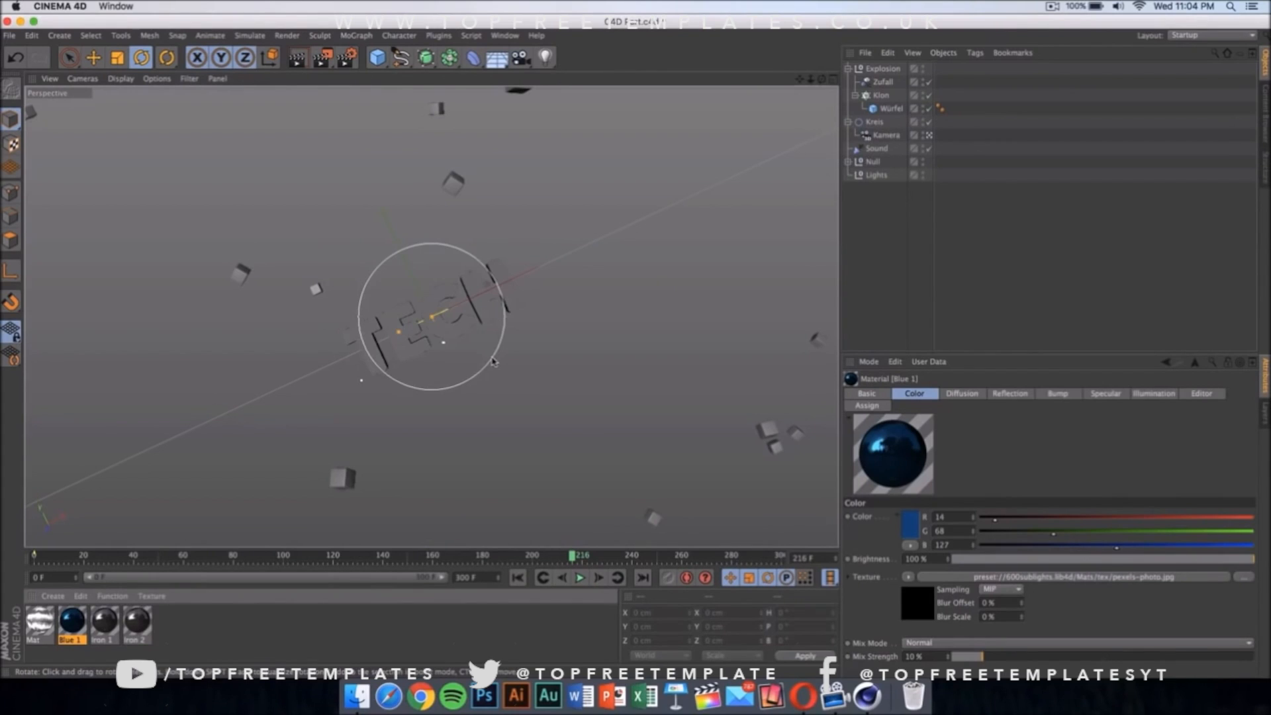
# Review the render output size and frame range, plus the save file location and available formats, without changing them
pyautogui.click(349, 61)
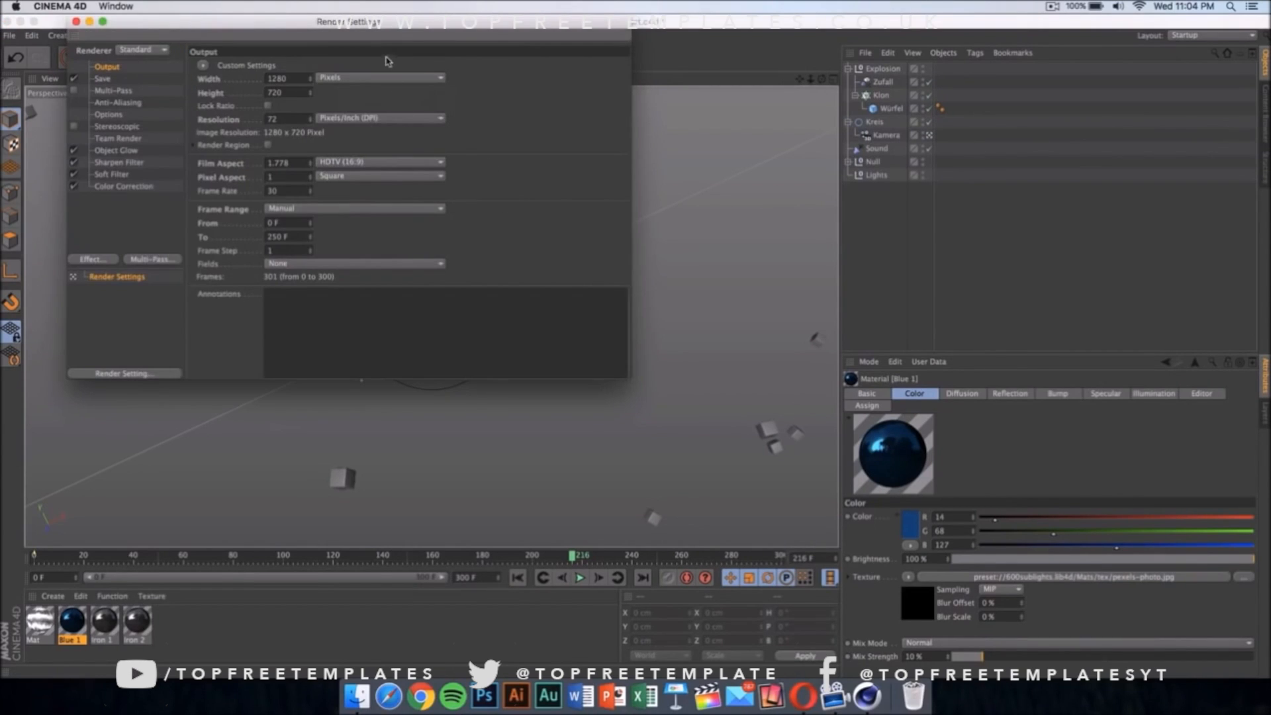
pyautogui.moveTo(387, 36); pyautogui.dragTo(592, 140)
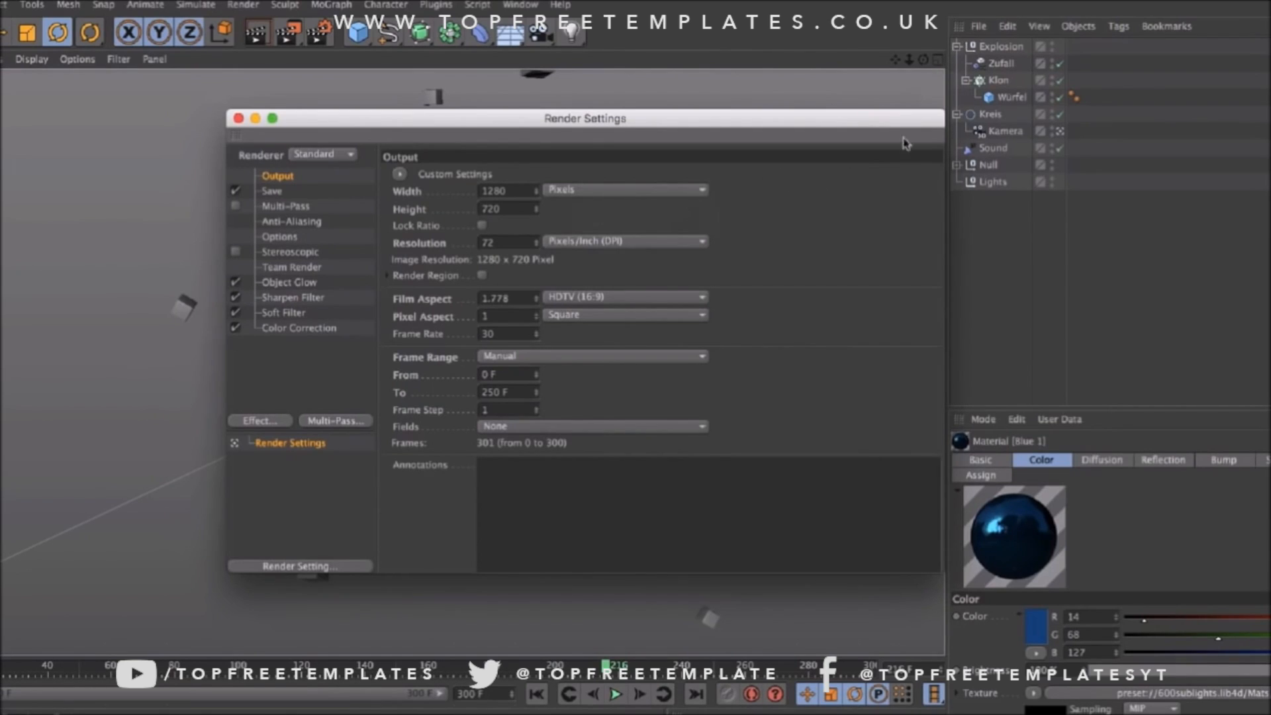
pyautogui.click(306, 193)
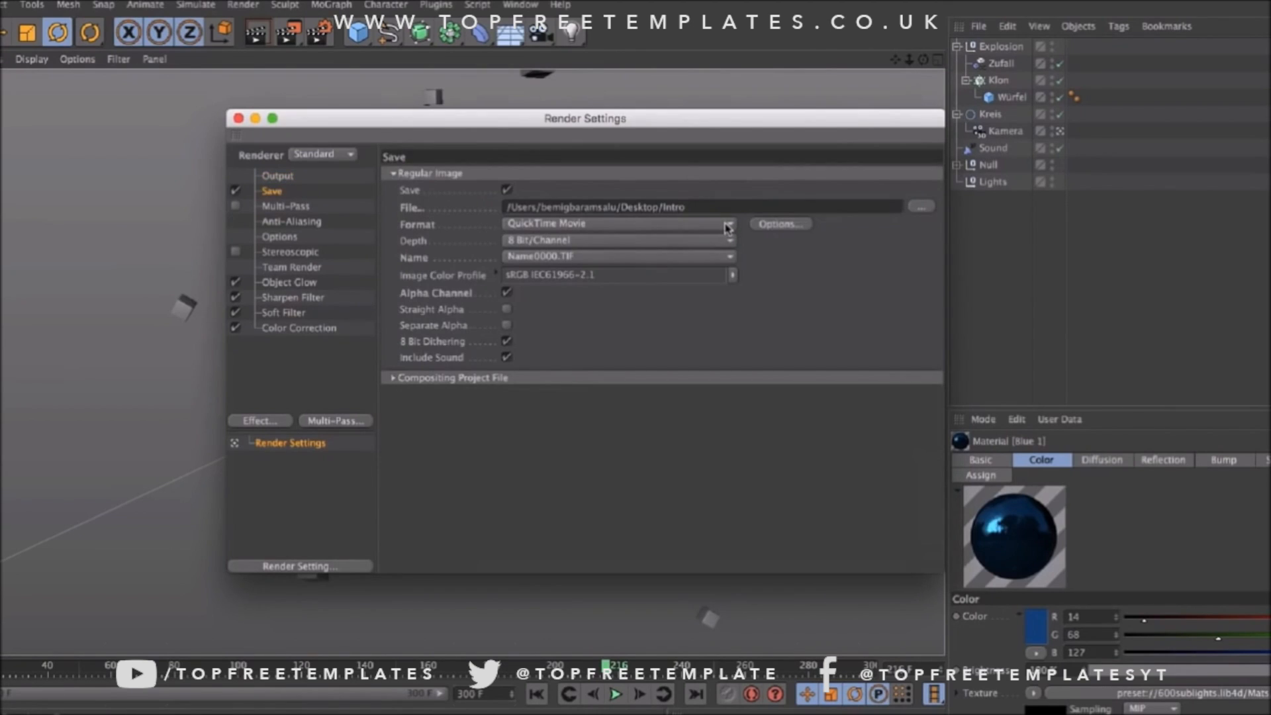
pyautogui.click(923, 206)
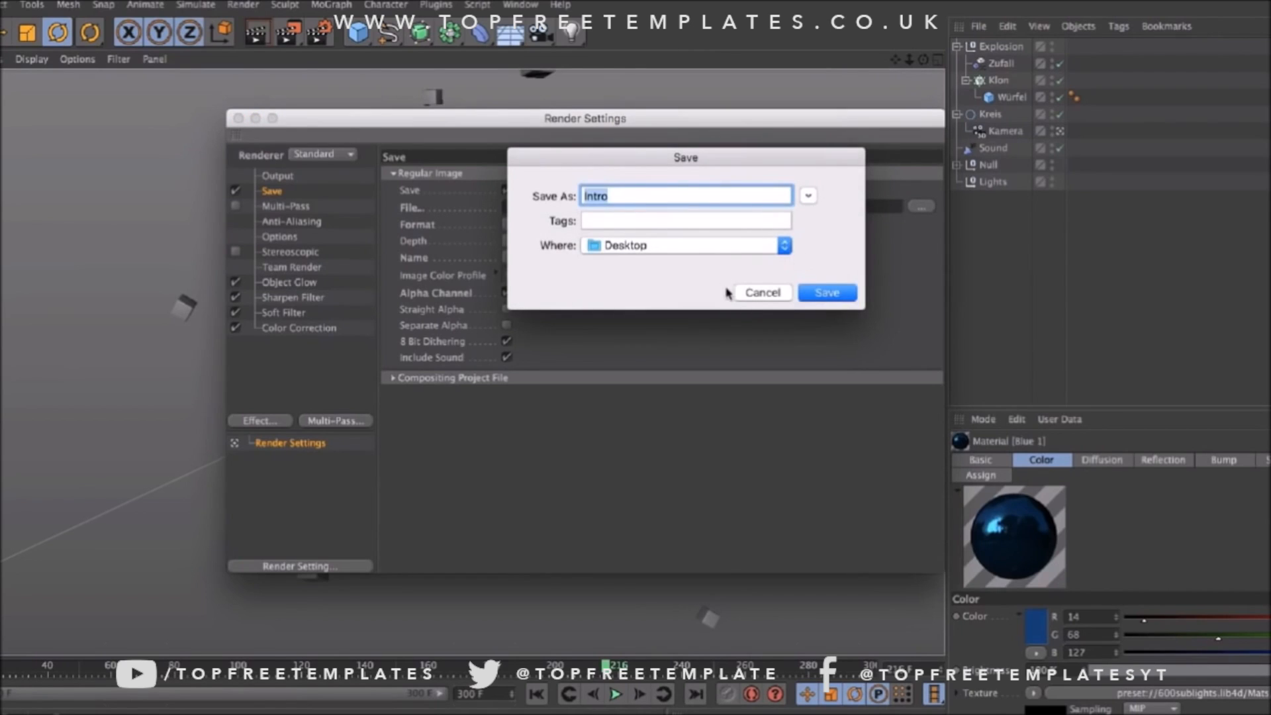
pyautogui.click(770, 295)
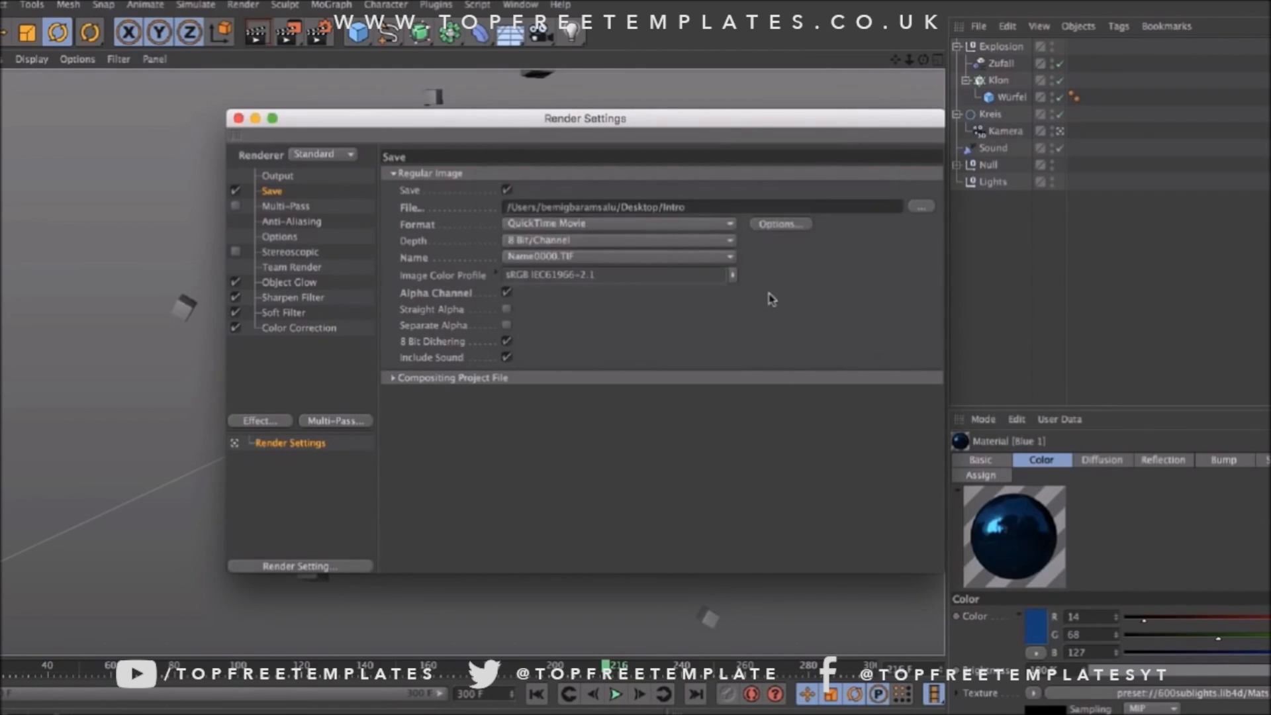
pyautogui.click(638, 225)
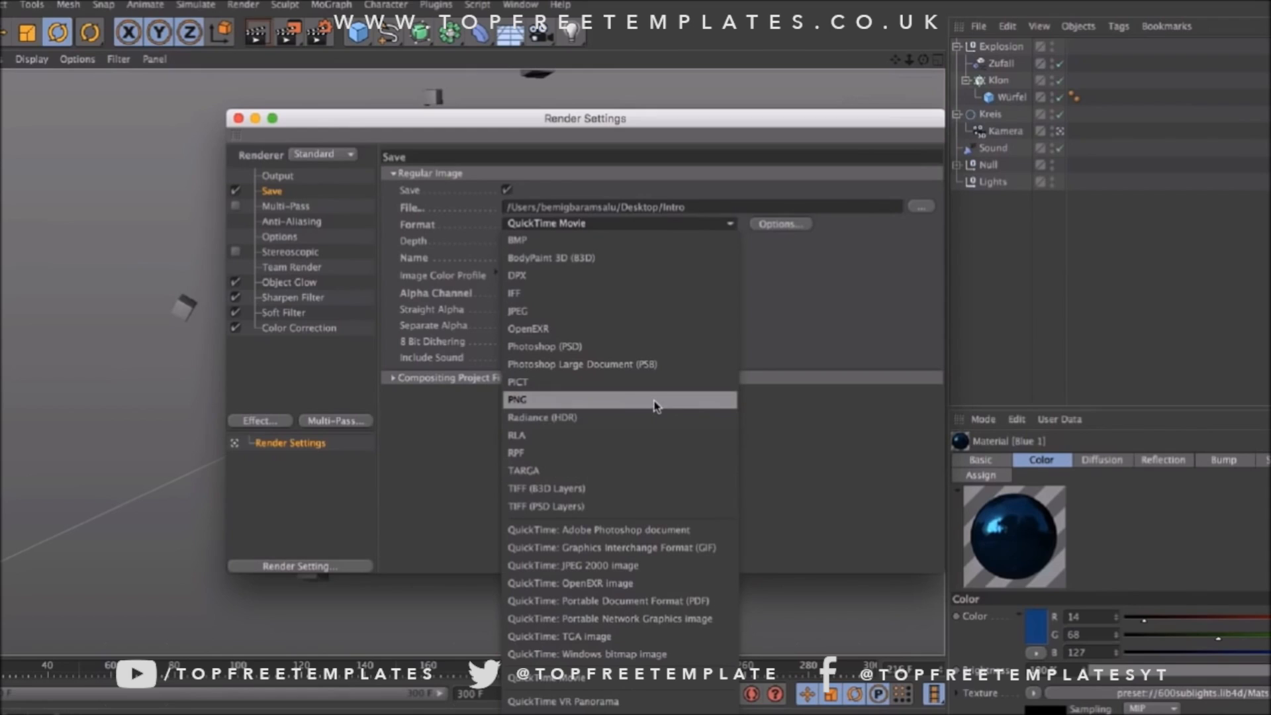
pyautogui.click(839, 298)
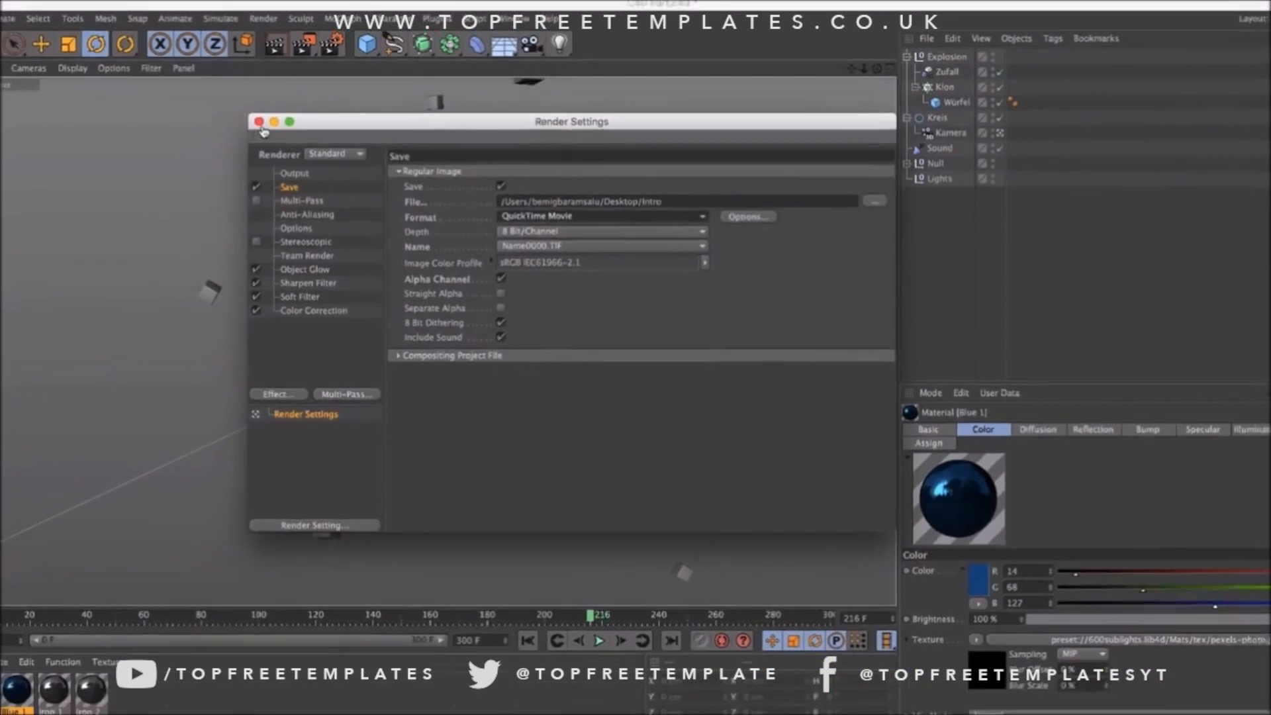
pyautogui.click(239, 119)
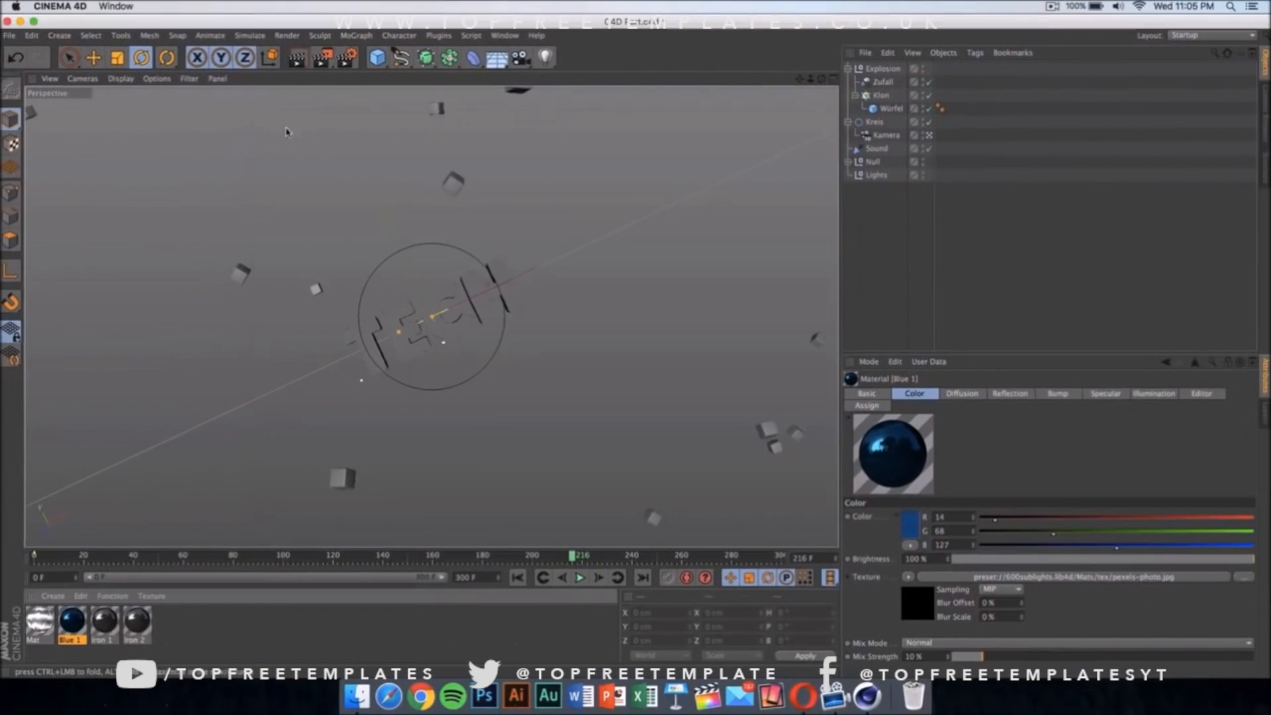
# Render the animation to the Picture Viewer, continuing past the missing textures, and close the viewer
pyautogui.click(325, 60)
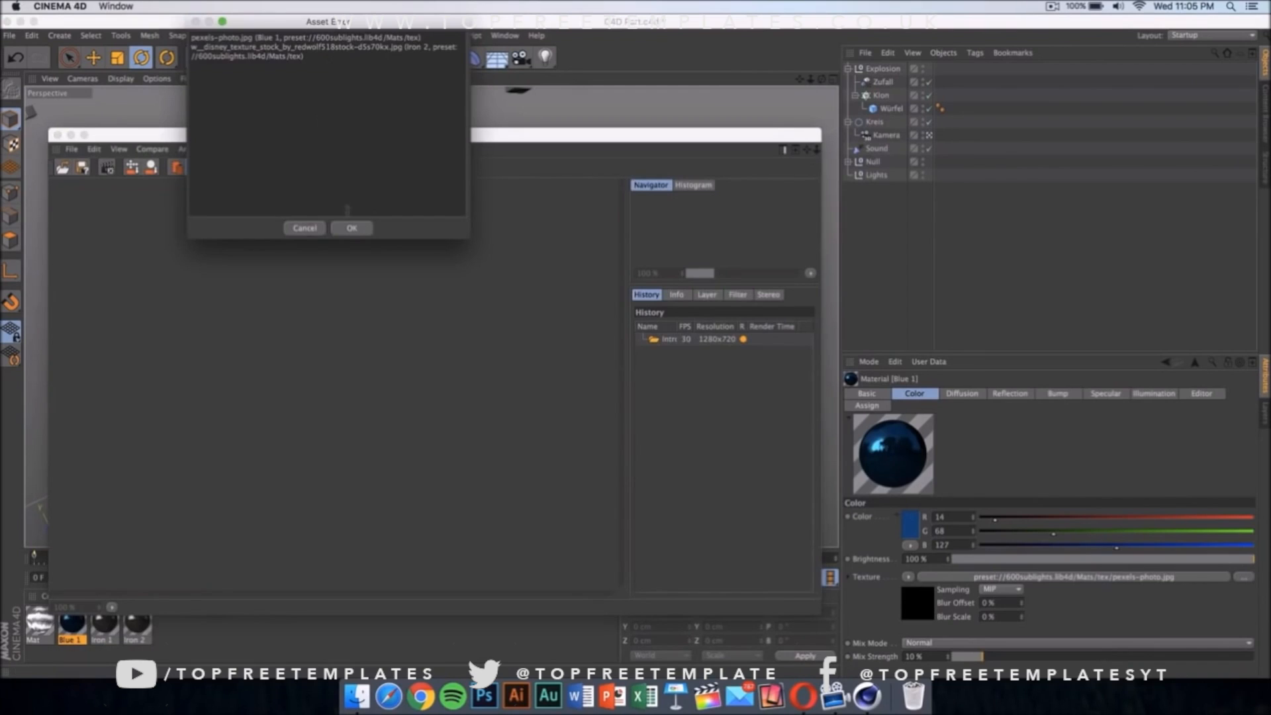
pyautogui.click(349, 229)
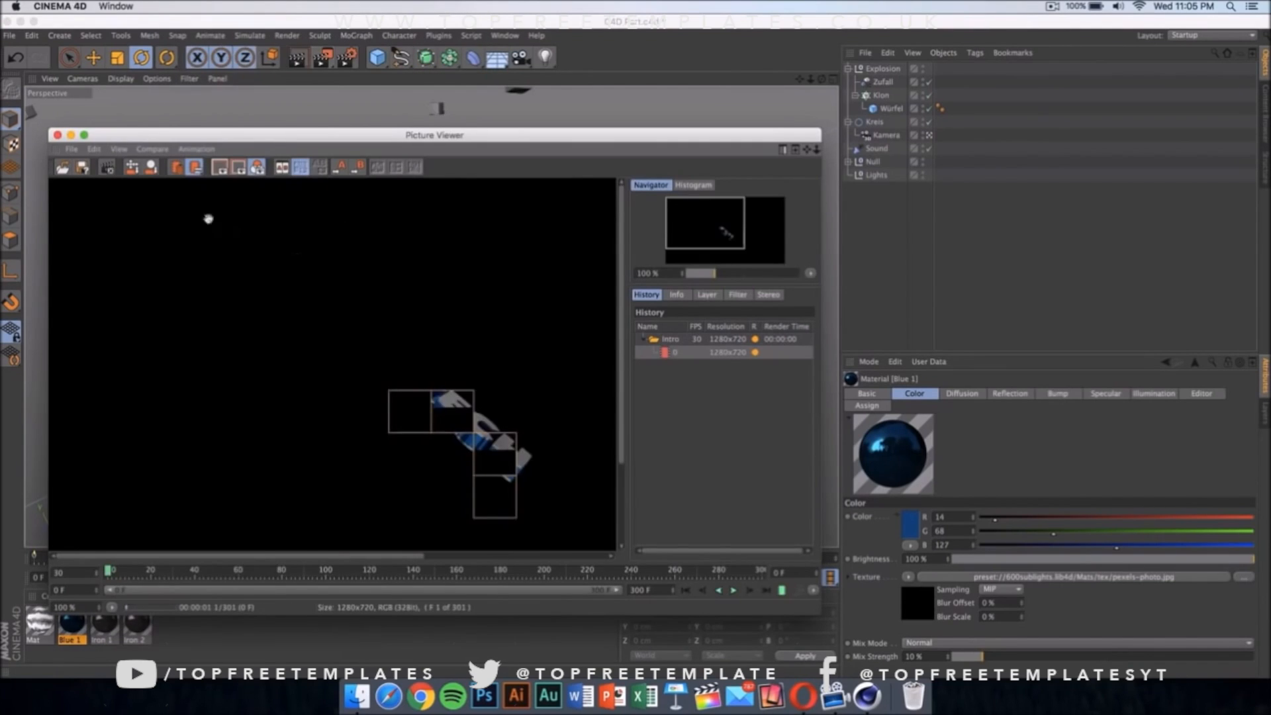
pyautogui.click(58, 136)
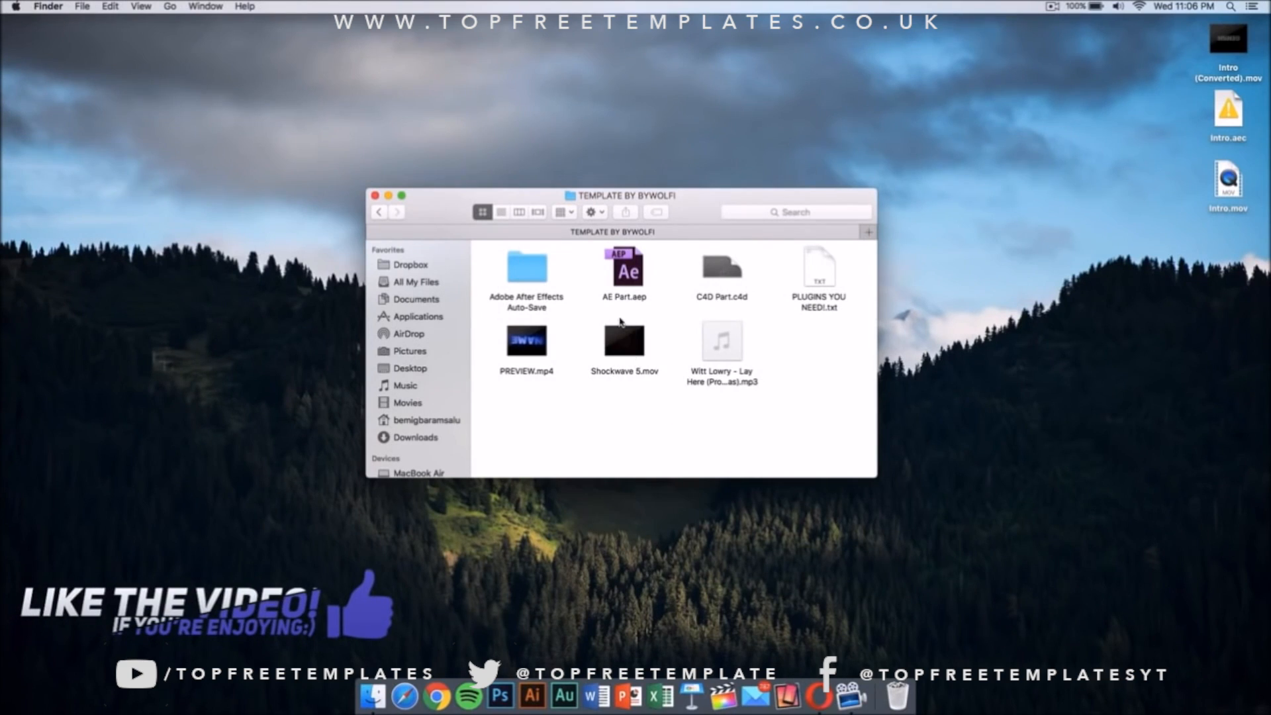
# Open the AE Part.aep project in After Effects and scrub through the Template composition
pyautogui.click(631, 276)
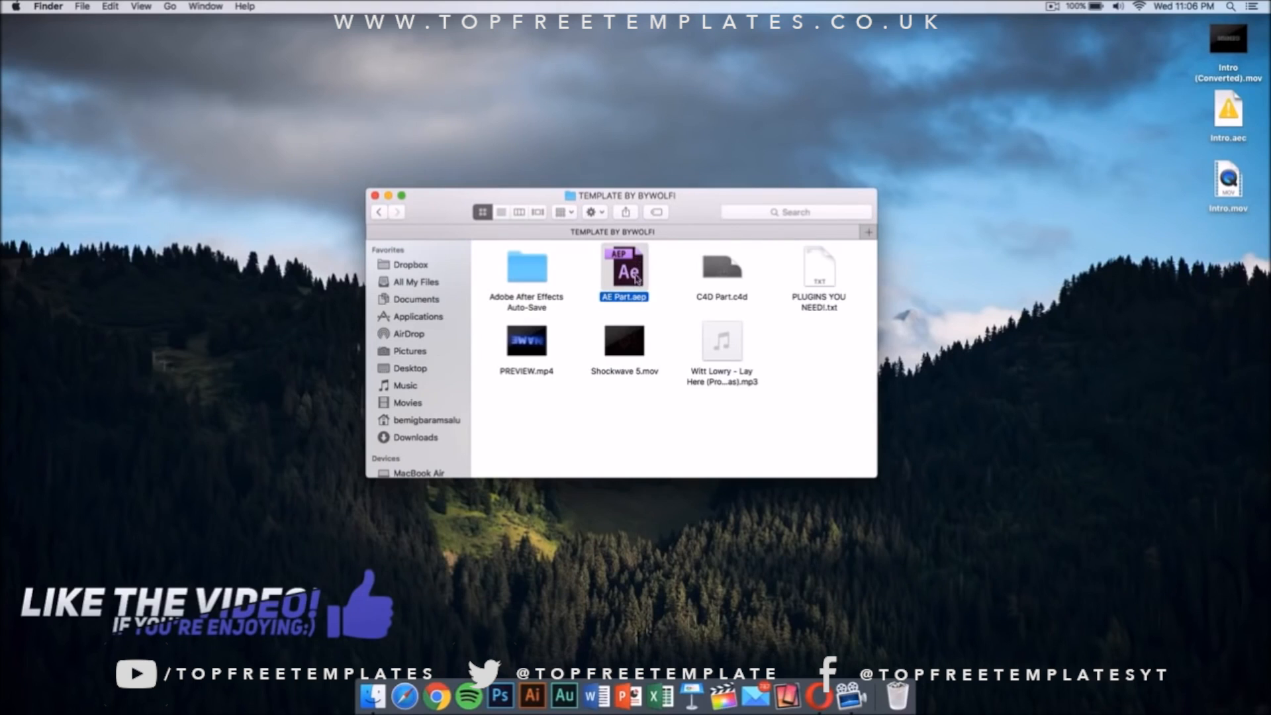
pyautogui.doubleClick(630, 277)
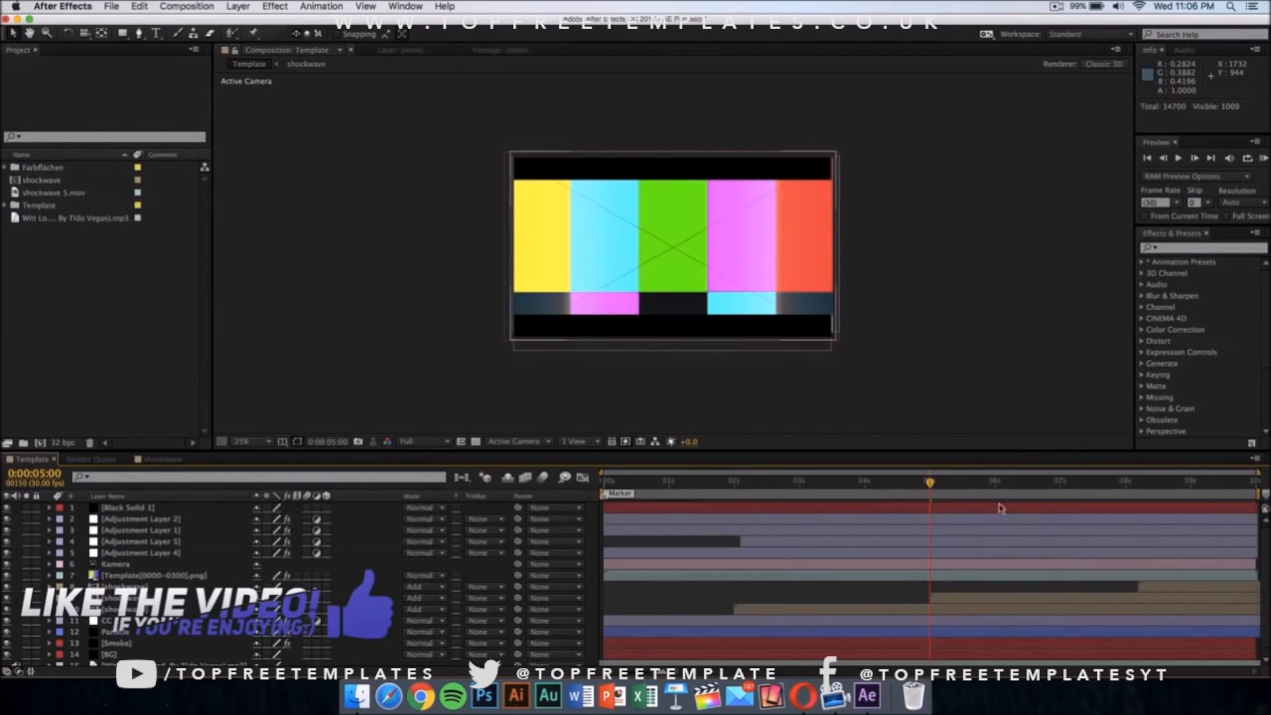
pyautogui.moveTo(613, 472); pyautogui.dragTo(609, 473)
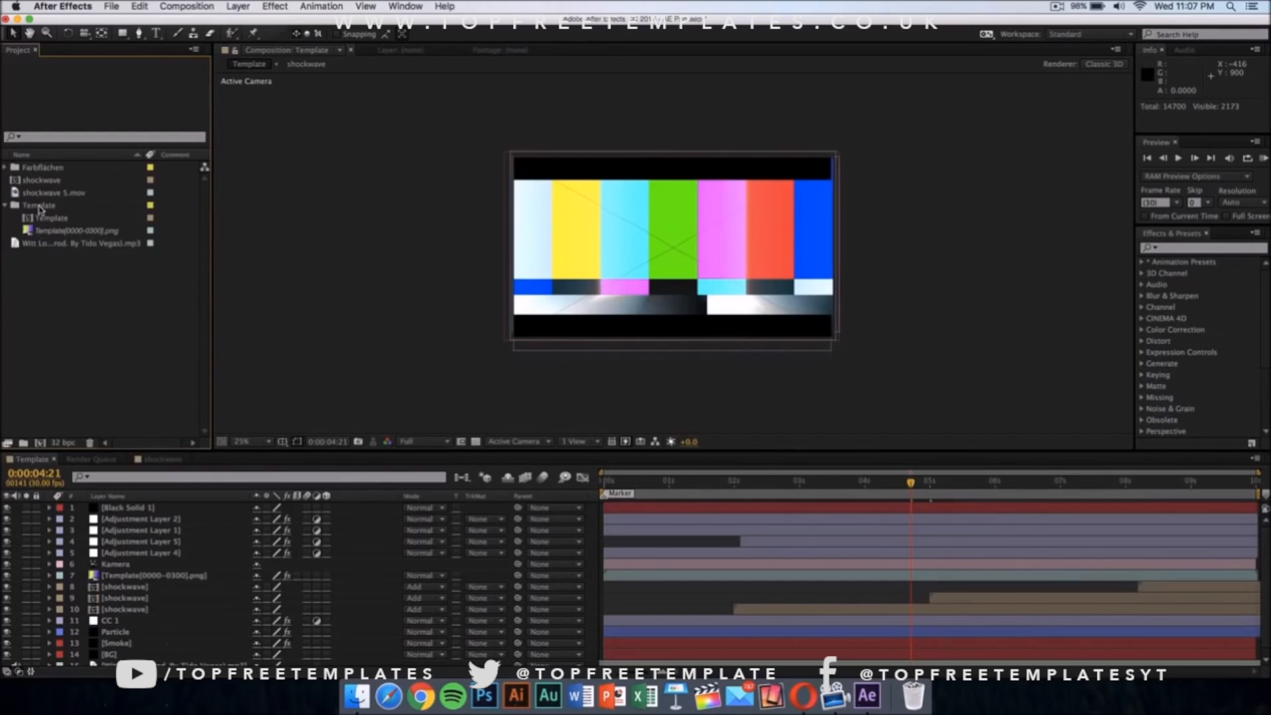
# Replace the missing Template[0000-0300].png footage in the project's Template folder with Intro (Converted).mov from the Desktop
pyautogui.moveTo(40, 206); pyautogui.dragTo(41, 223)
pyautogui.click(43, 229)
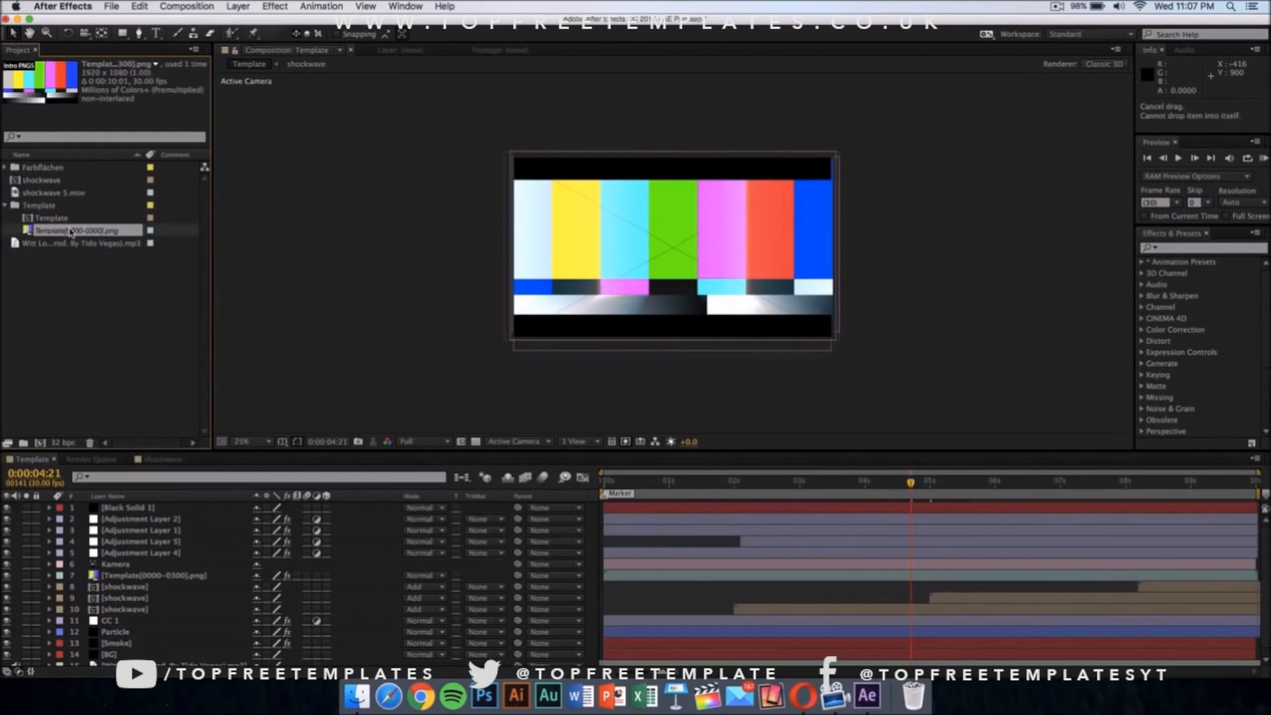
pyautogui.rightClick(59, 233)
pyautogui.click(60, 233)
pyautogui.rightClick(112, 235)
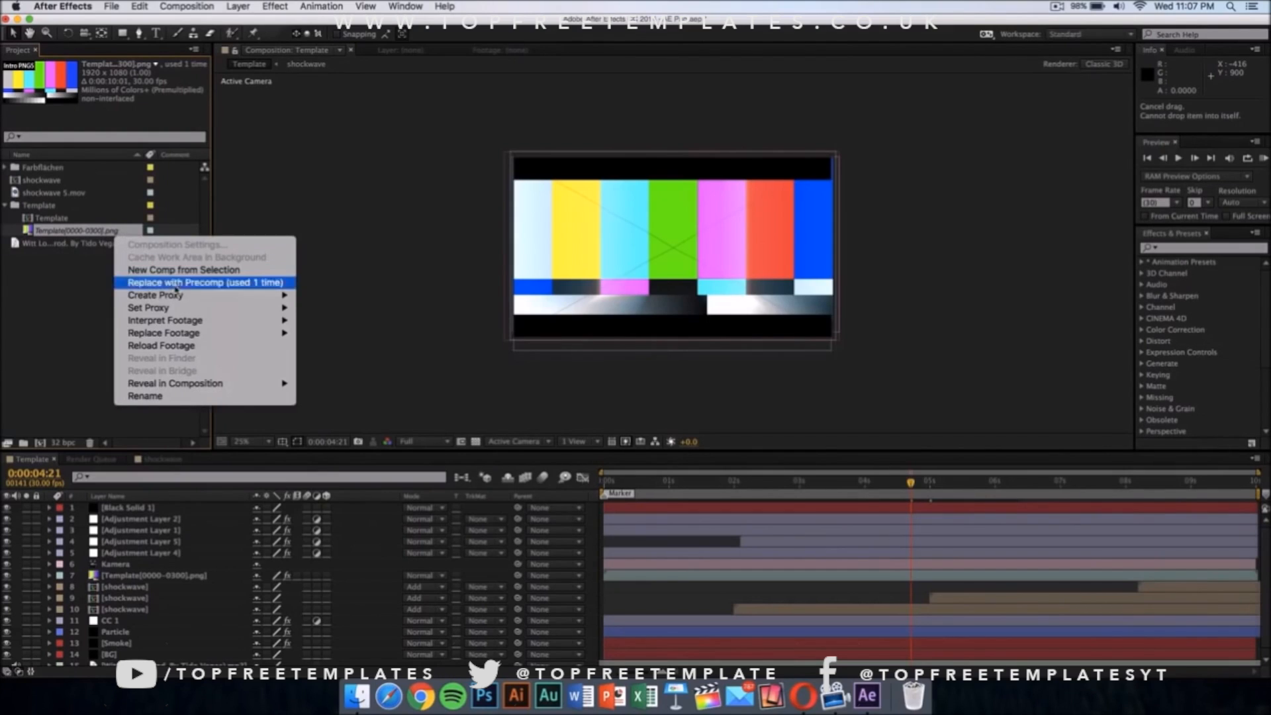
pyautogui.moveTo(207, 333)
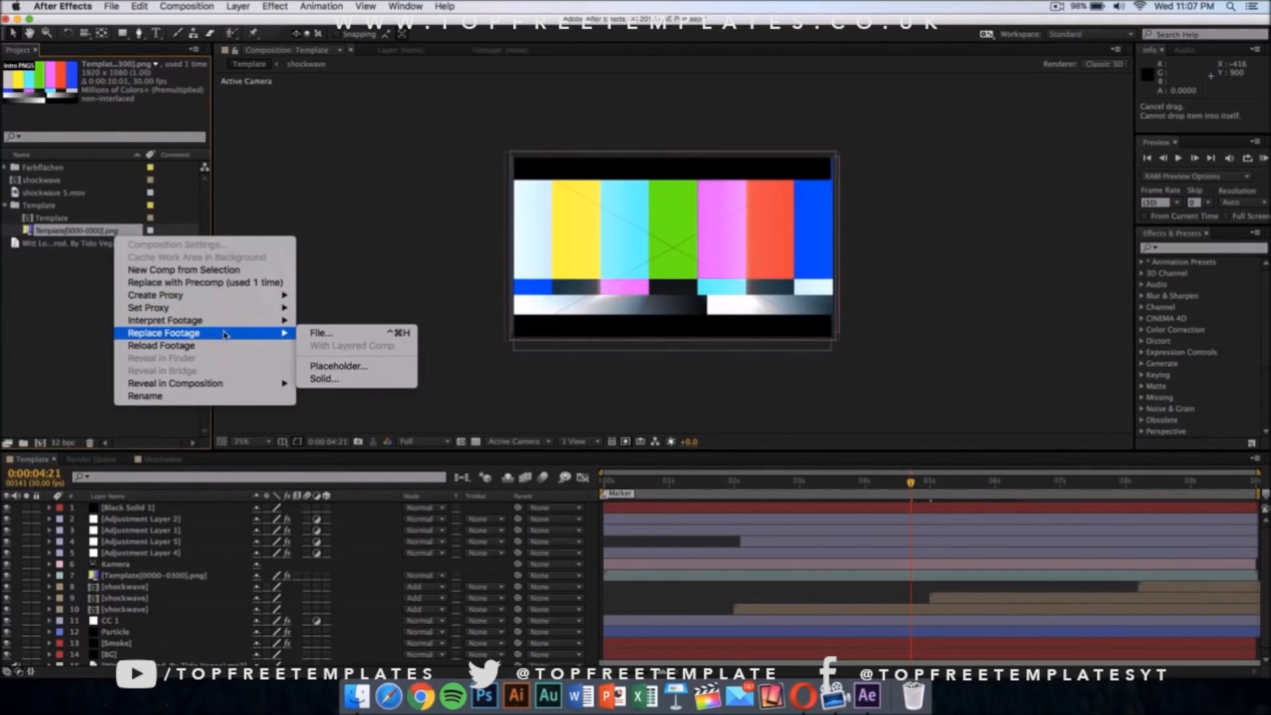
pyautogui.click(341, 334)
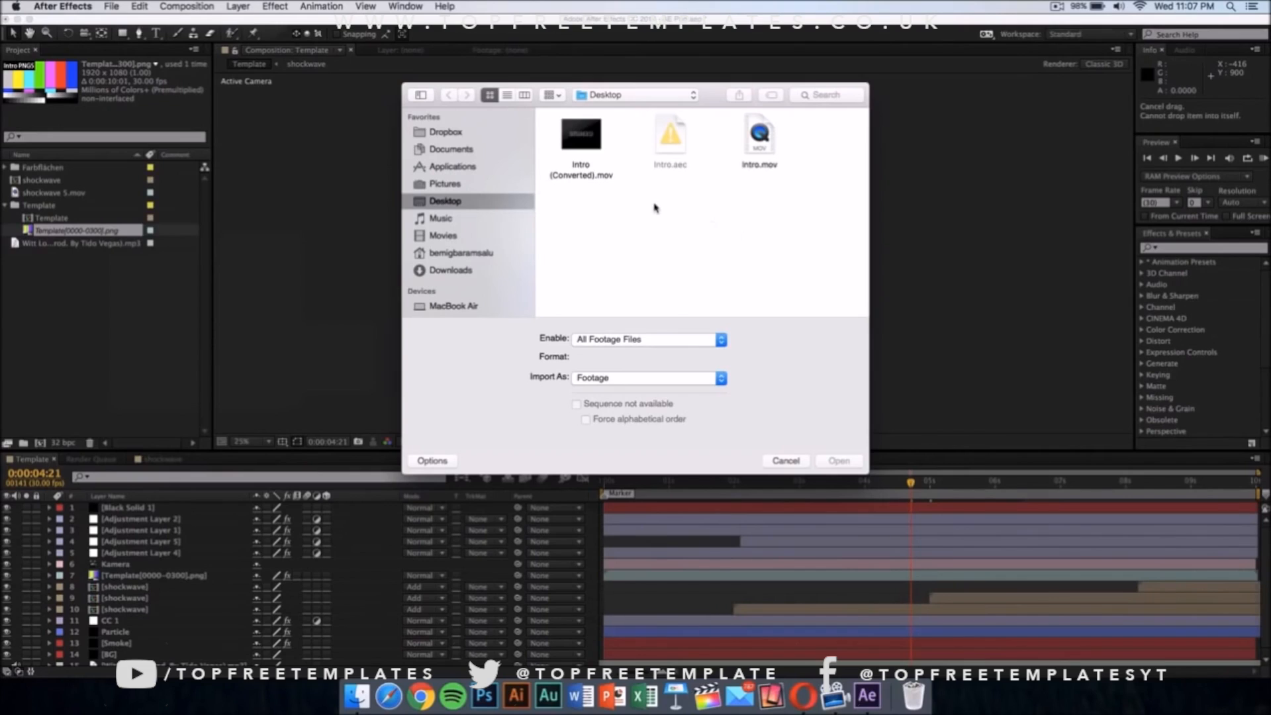
pyautogui.click(595, 175)
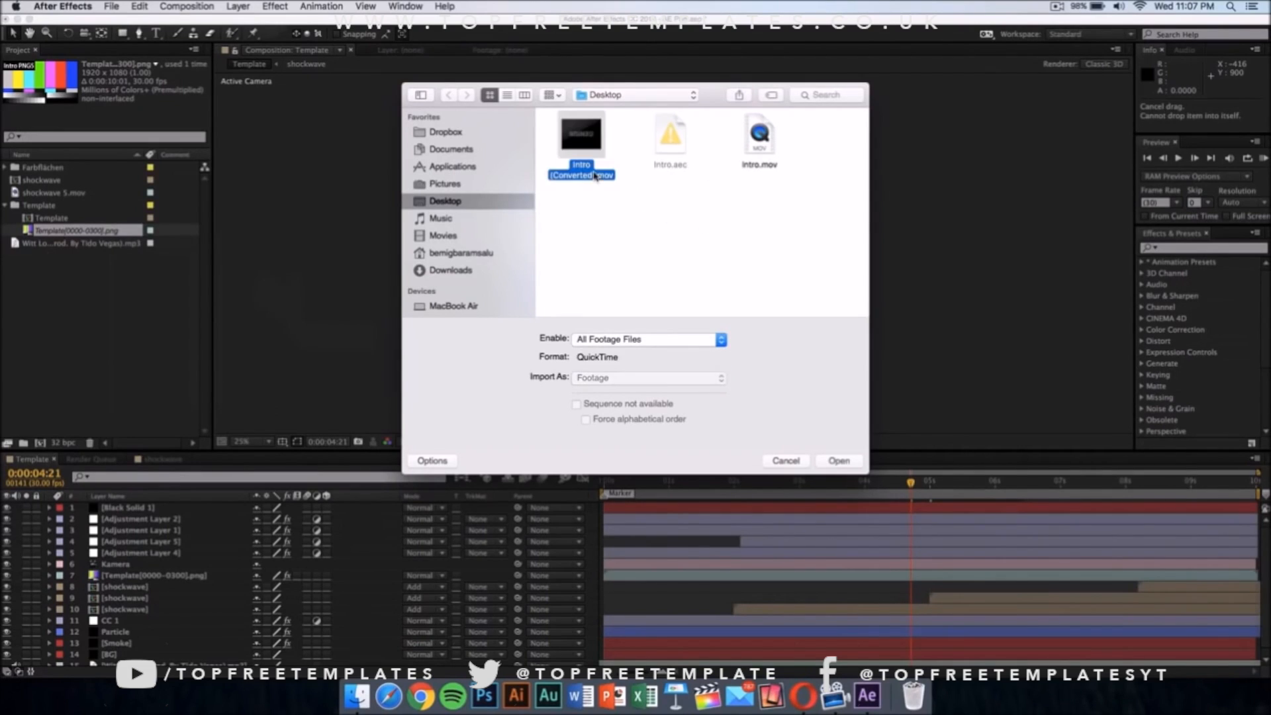
pyautogui.click(847, 465)
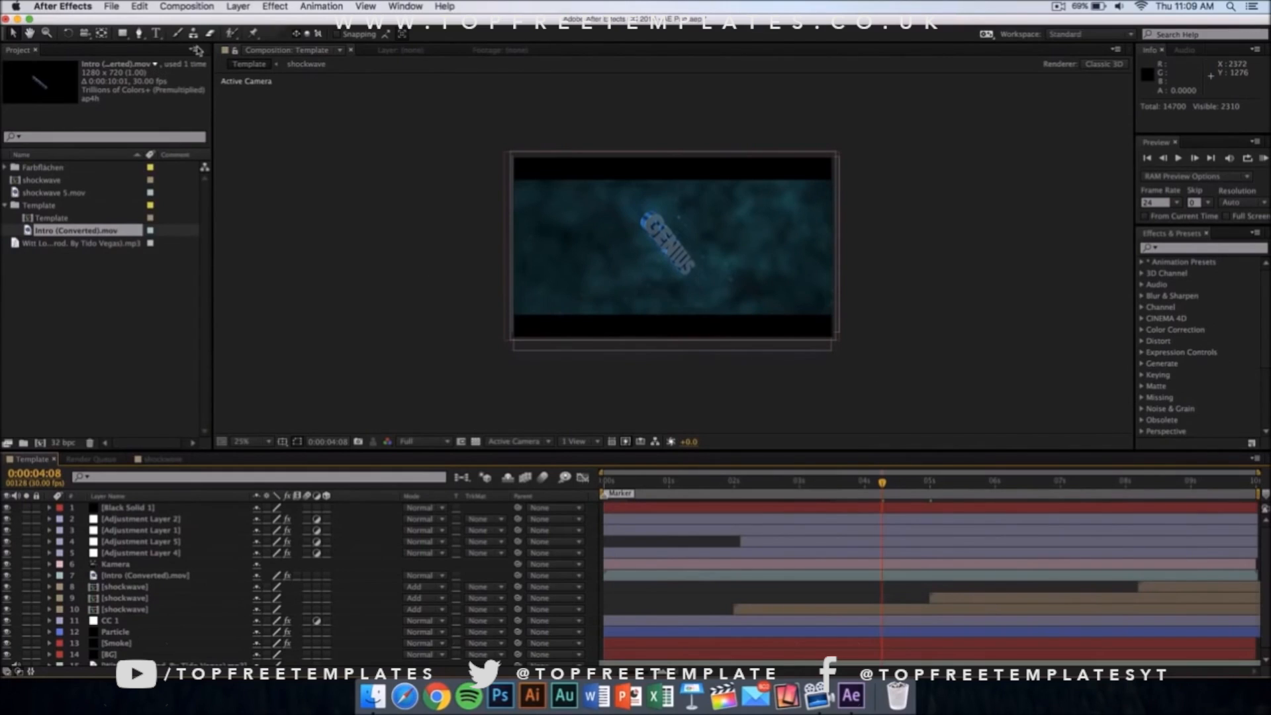
# Add the Template composition to the render queue, output it to the Desktop as Template_1 in QuickTime format, and start the render
pyautogui.click(189, 6)
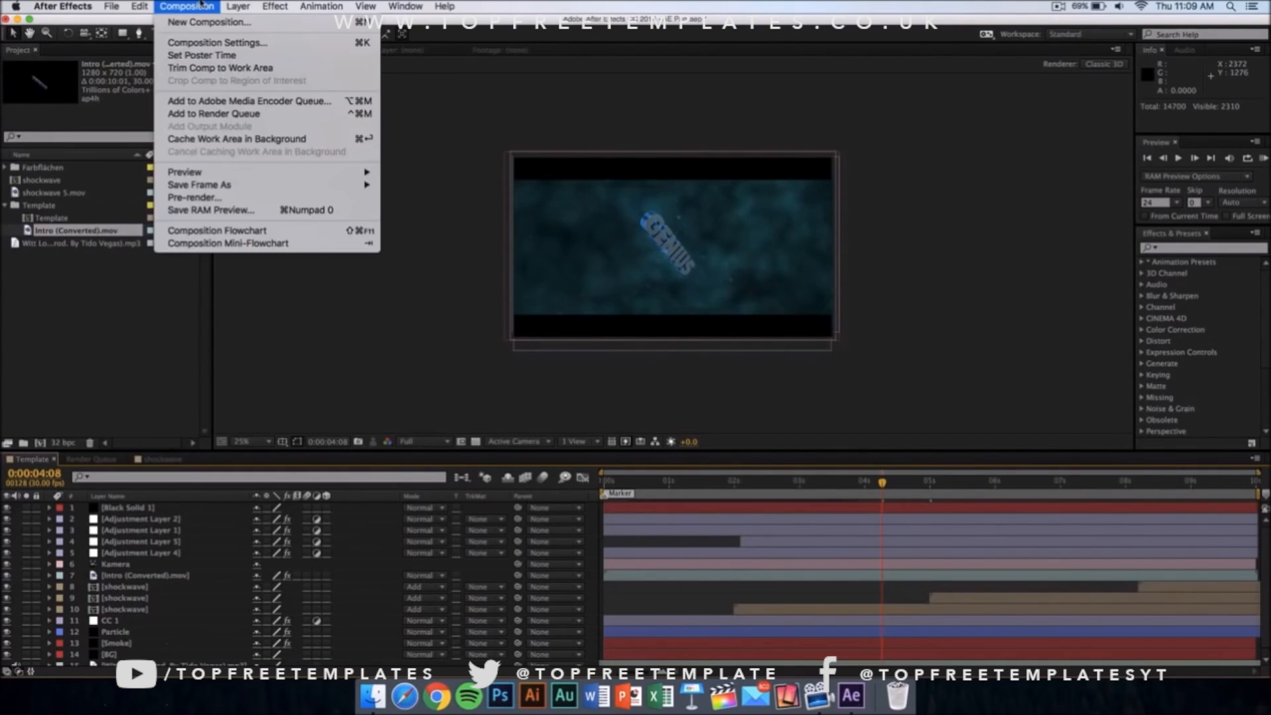
pyautogui.click(223, 114)
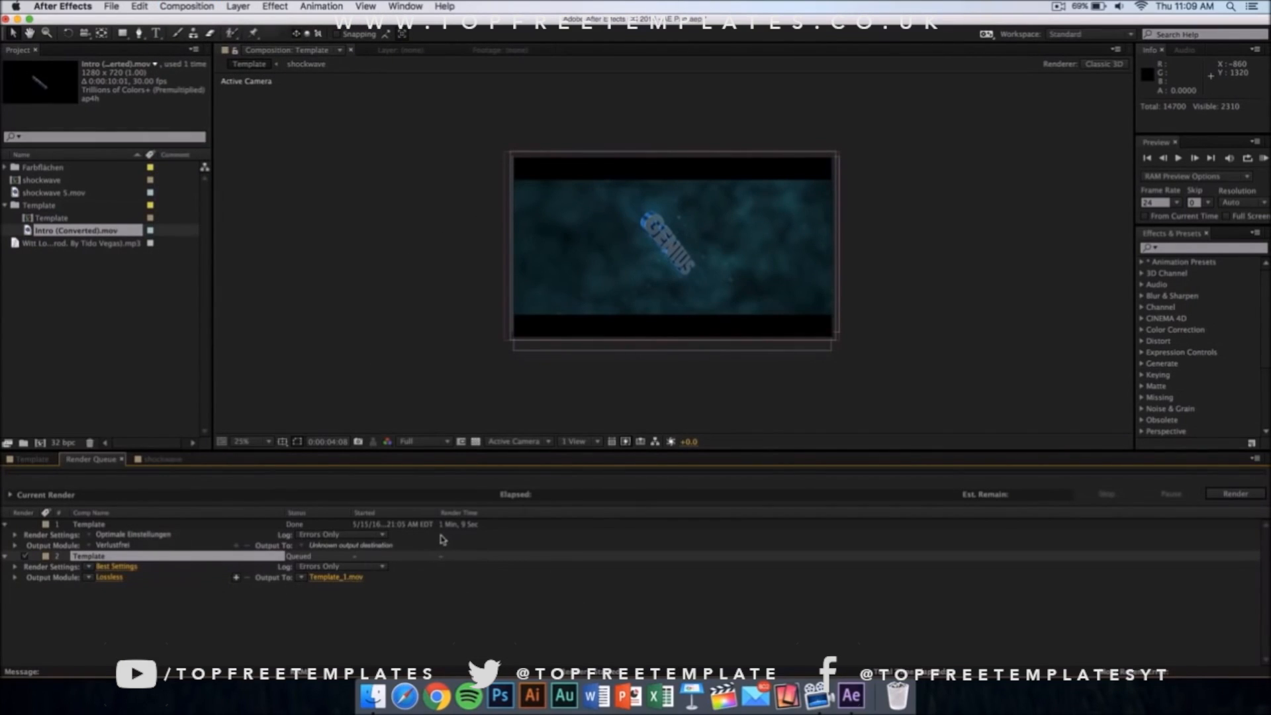
pyautogui.click(343, 581)
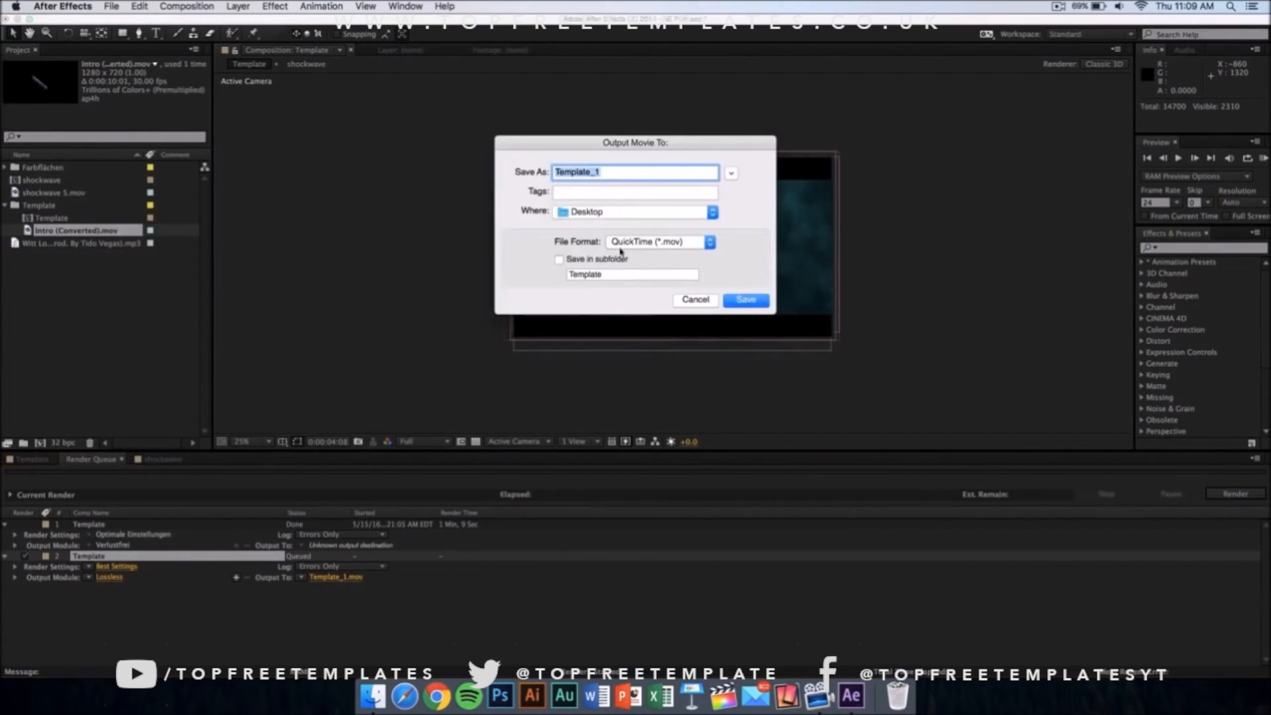
pyautogui.click(590, 215)
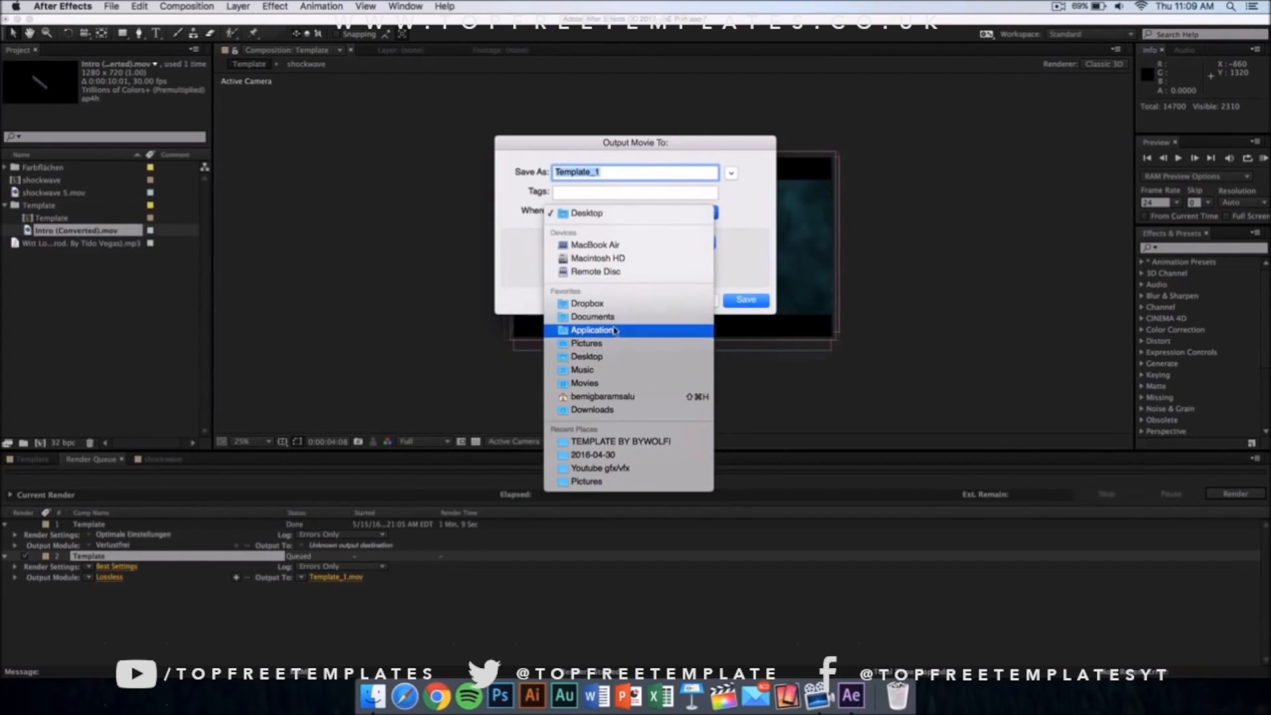
pyautogui.click(764, 239)
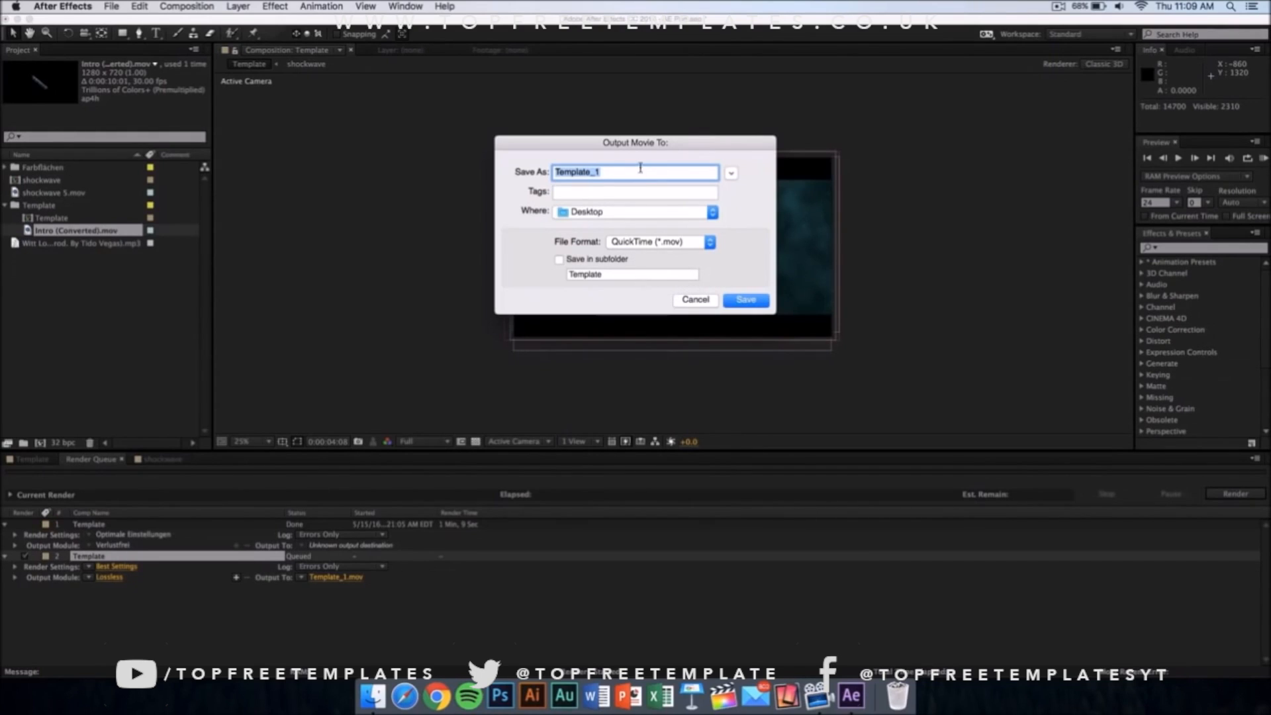
pyautogui.click(746, 300)
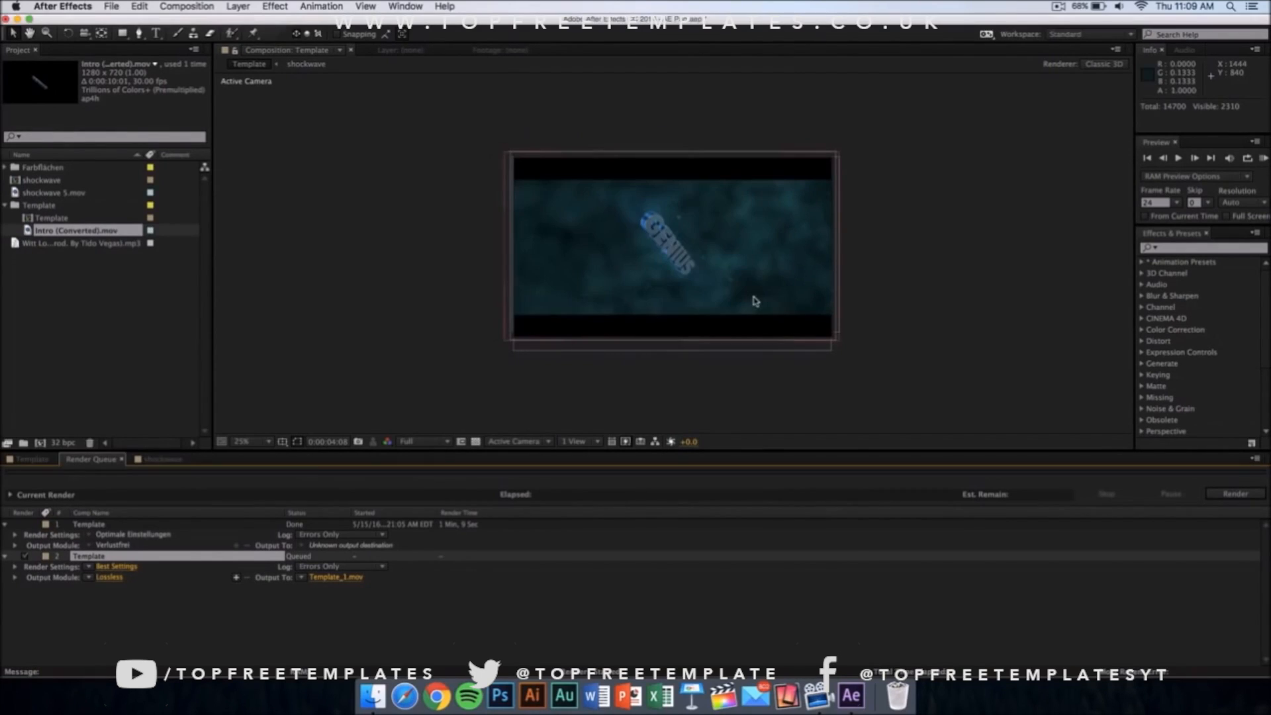
pyautogui.click(1234, 495)
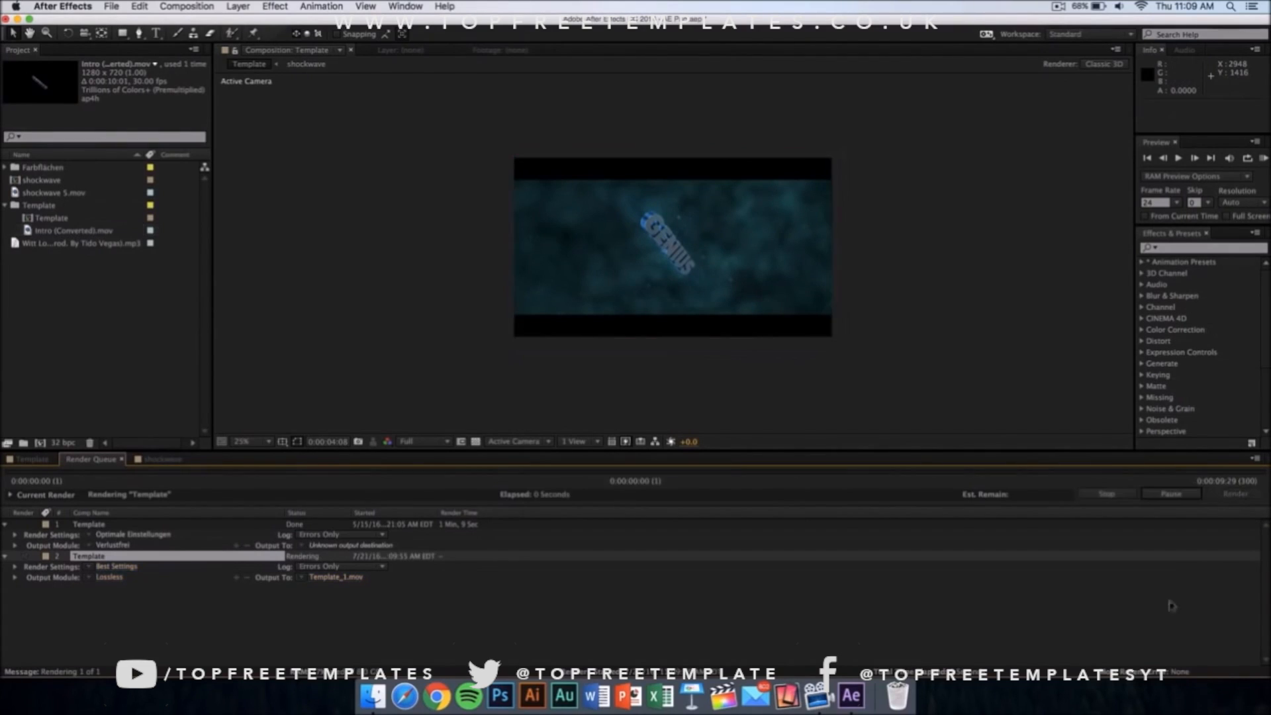